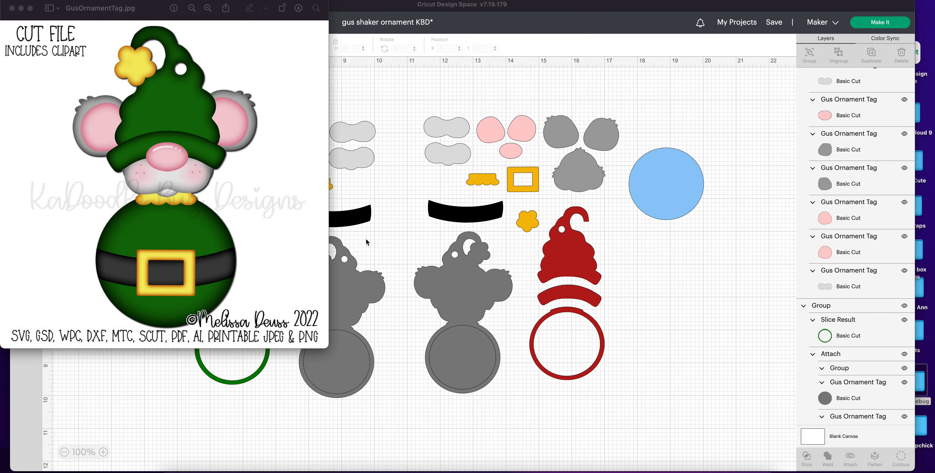
- Bring the design canvas to the front and select the green and red ornament groups in turn to examine them
click(377, 75)
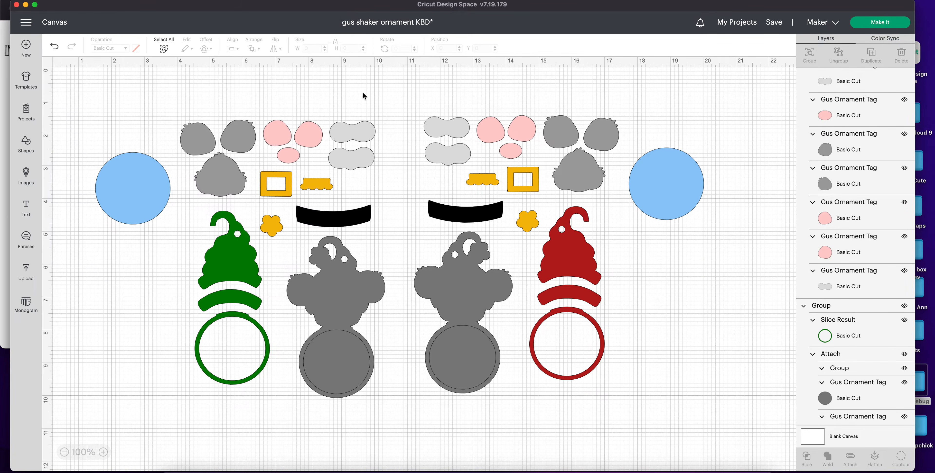
click(294, 191)
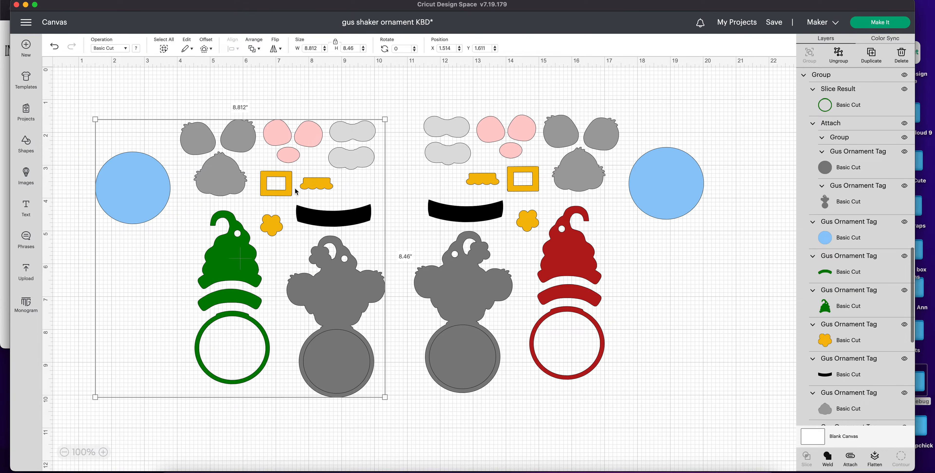
click(457, 245)
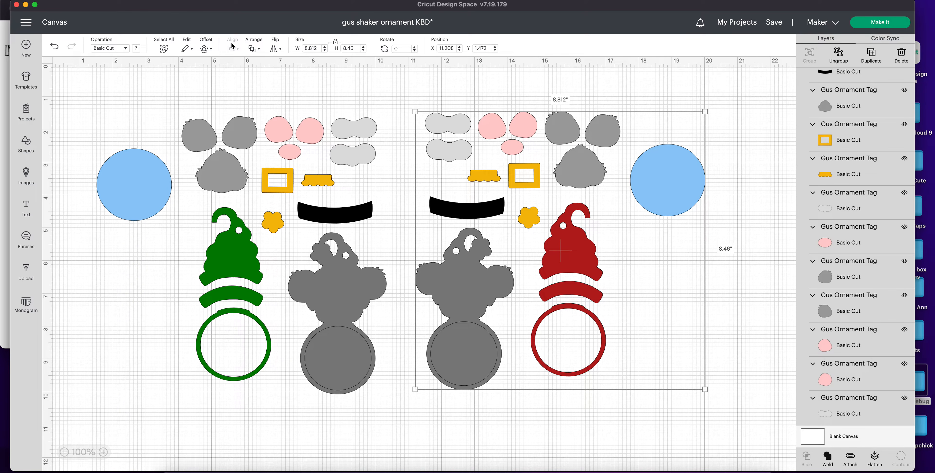
drag(521, 134, 521, 135)
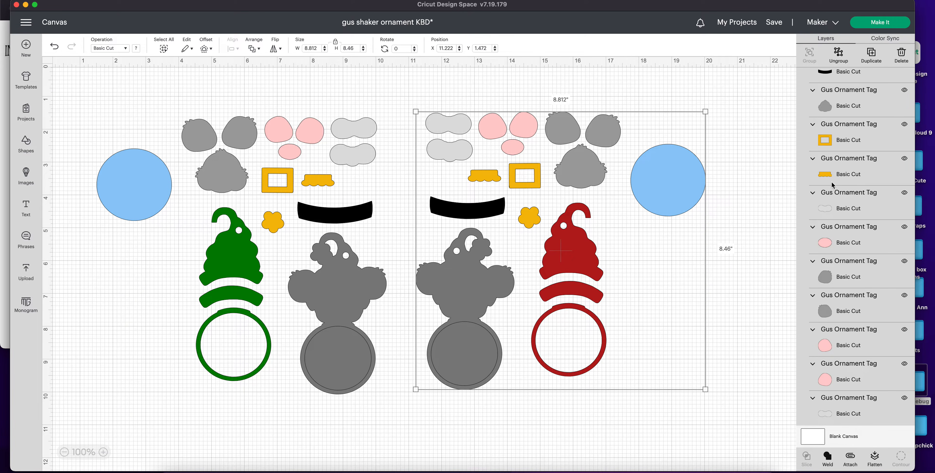
- Hide the red ornament group and the green ornament group so the canvas is empty
scroll(849, 164, up, 10)
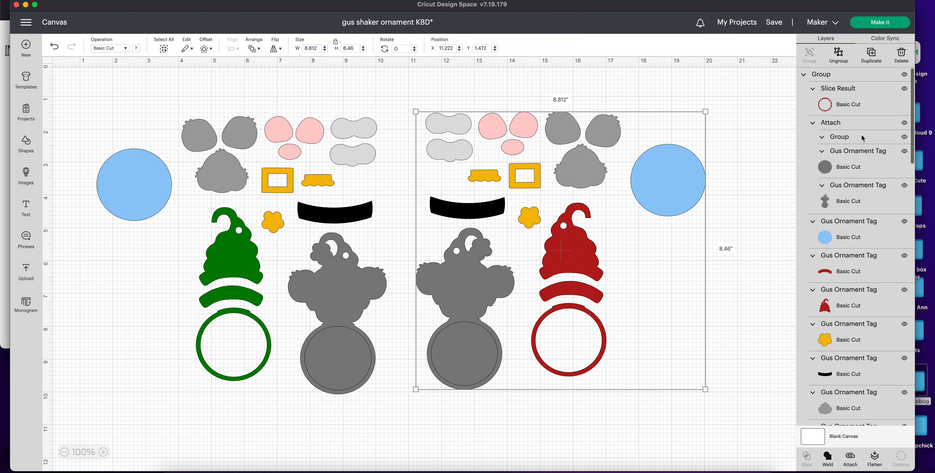
click(904, 74)
scroll(831, 218, down, 3)
scroll(828, 222, down, 5)
click(355, 205)
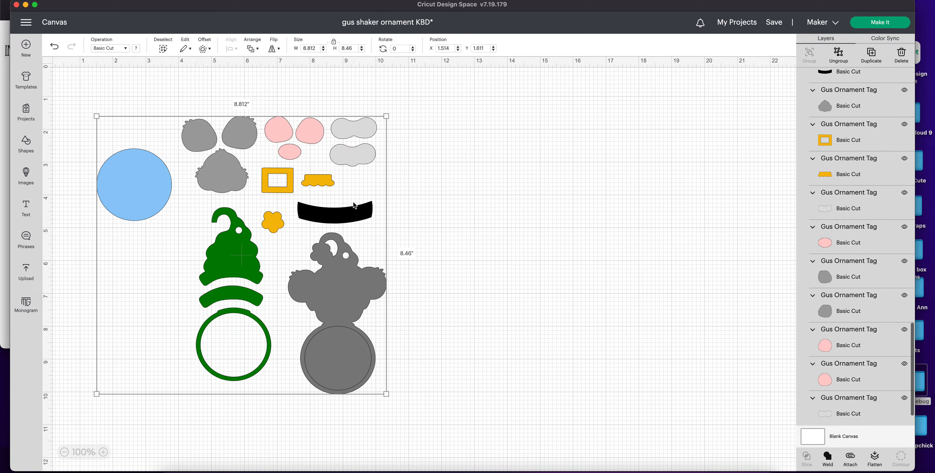
scroll(868, 175, up, 7)
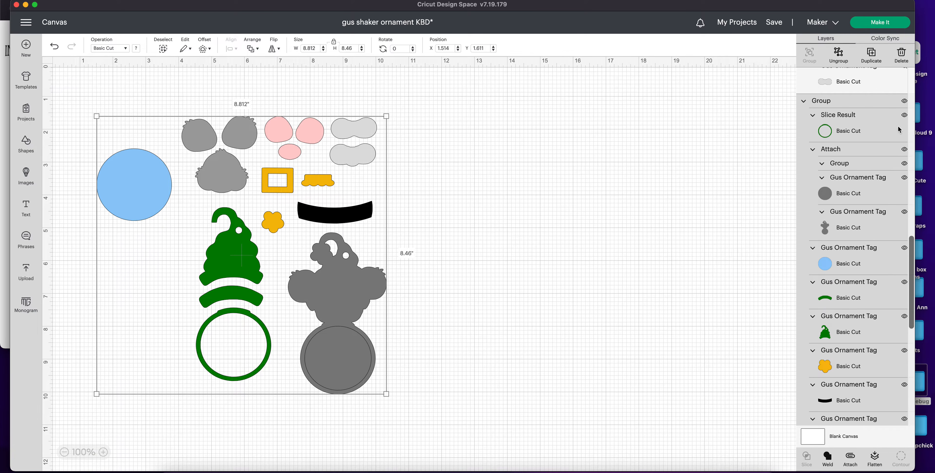
click(904, 100)
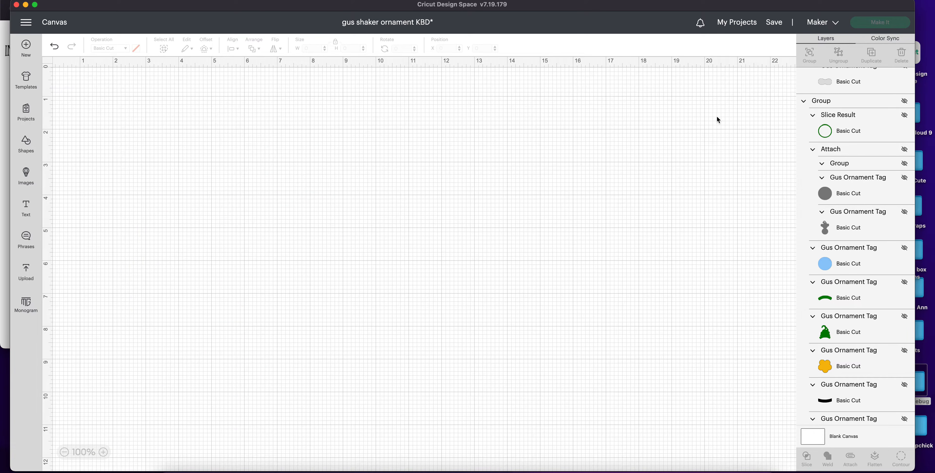
- Show the red ornament group, check its inner grey circle and red ring layers, and hide the group again
click(746, 30)
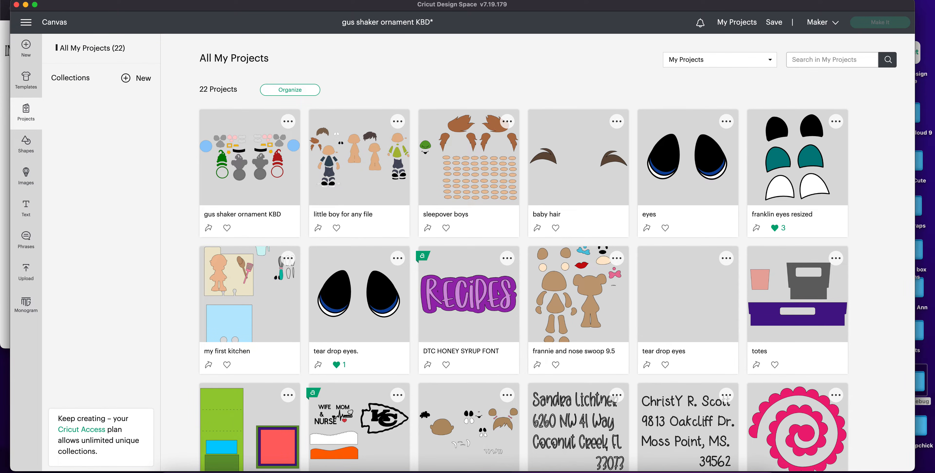
click(54, 23)
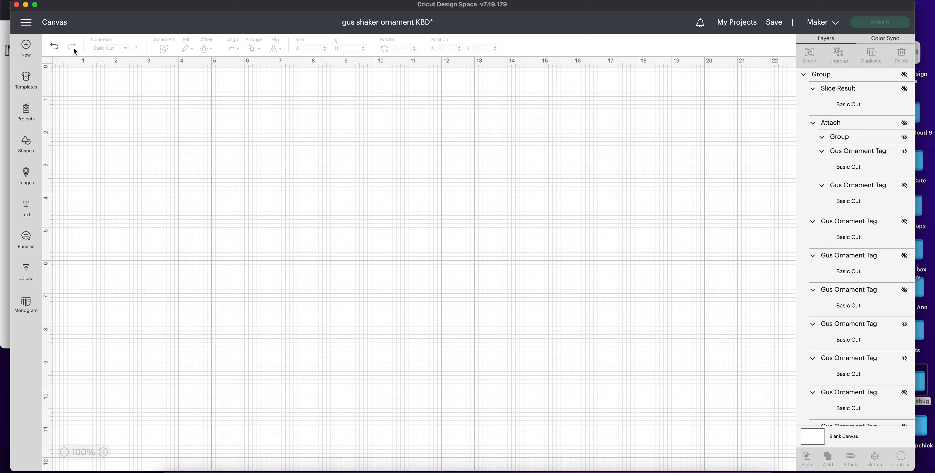
click(903, 75)
click(473, 344)
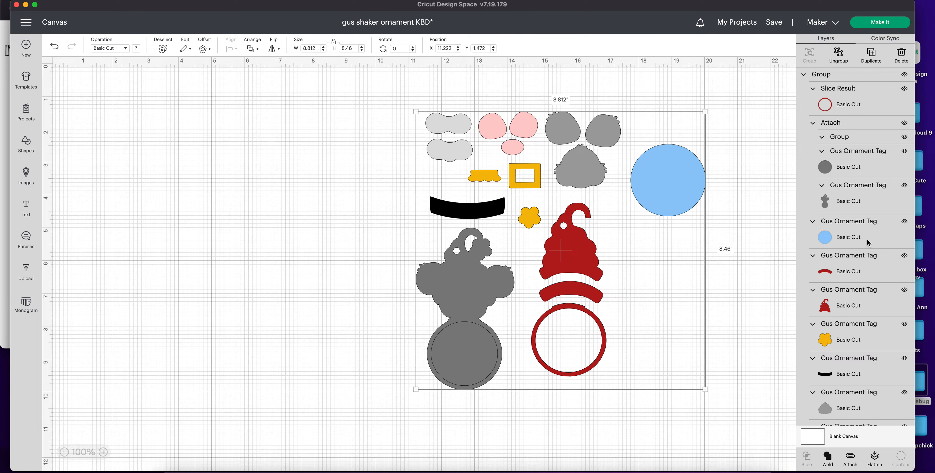
click(830, 171)
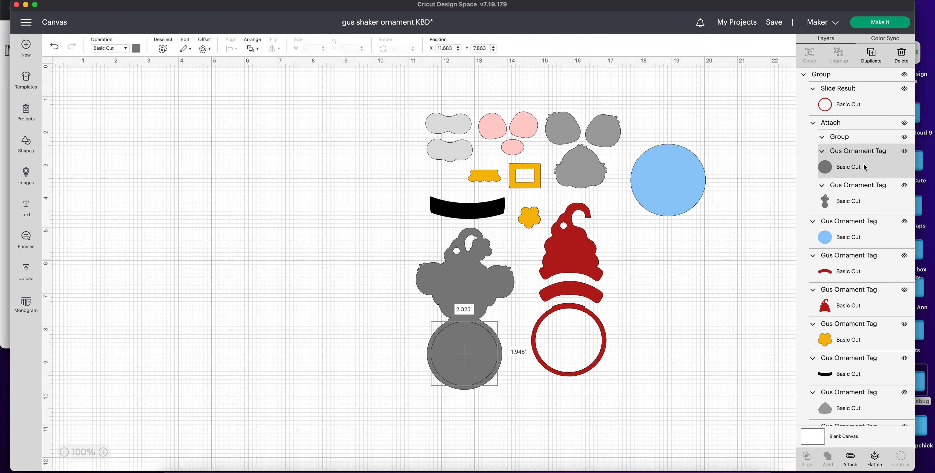
click(857, 107)
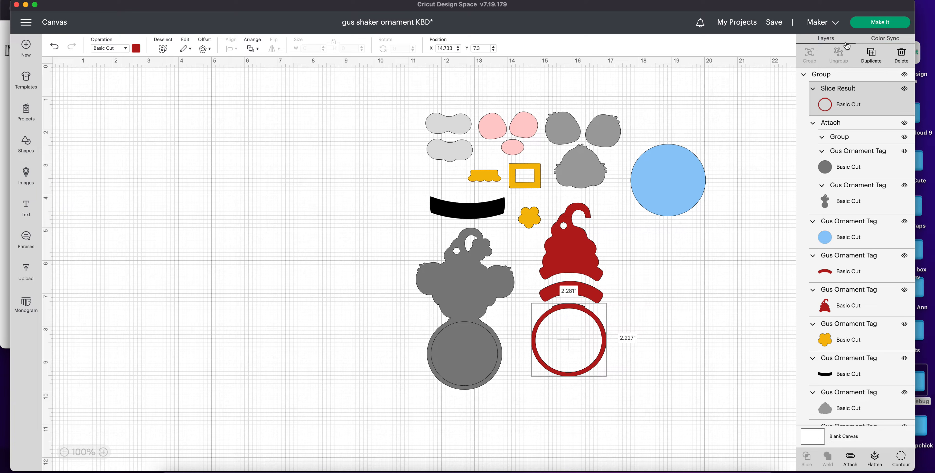
click(903, 75)
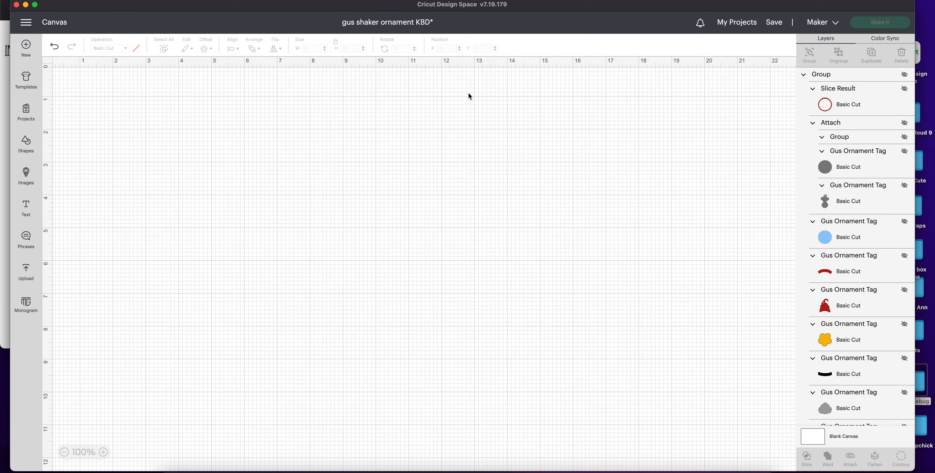
- Start a new image upload and browse for a file on the computer
click(27, 271)
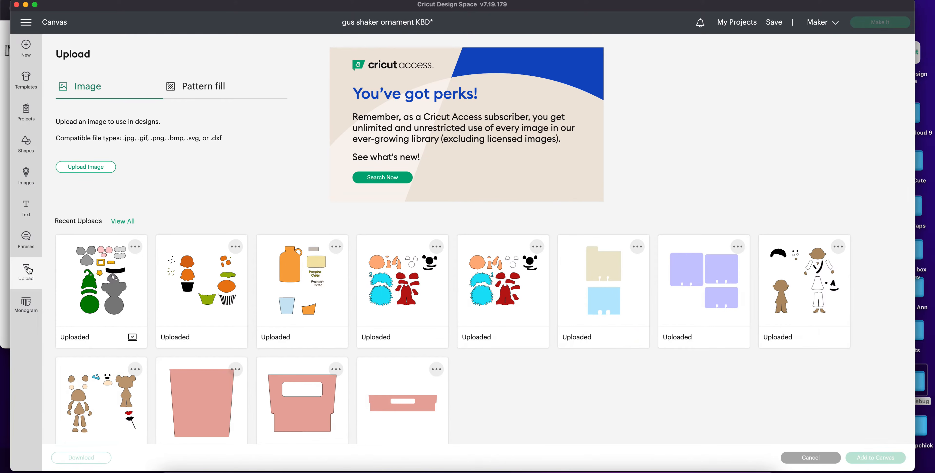
click(64, 292)
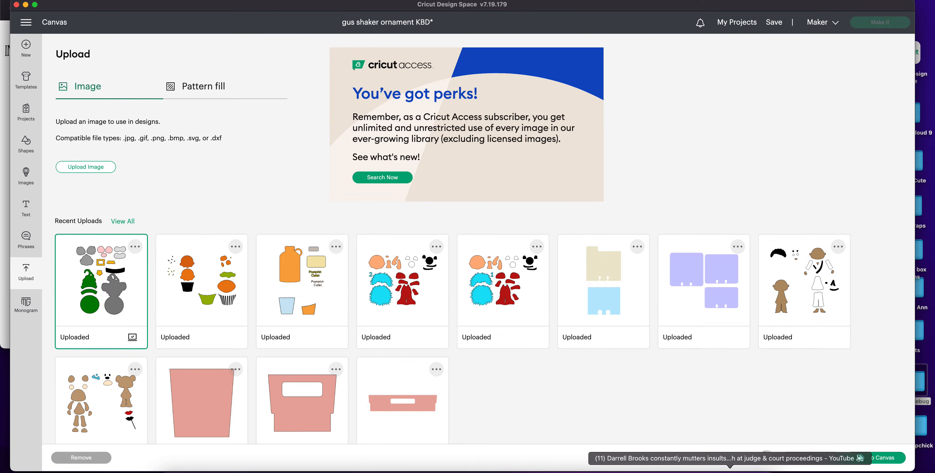
click(101, 168)
click(466, 243)
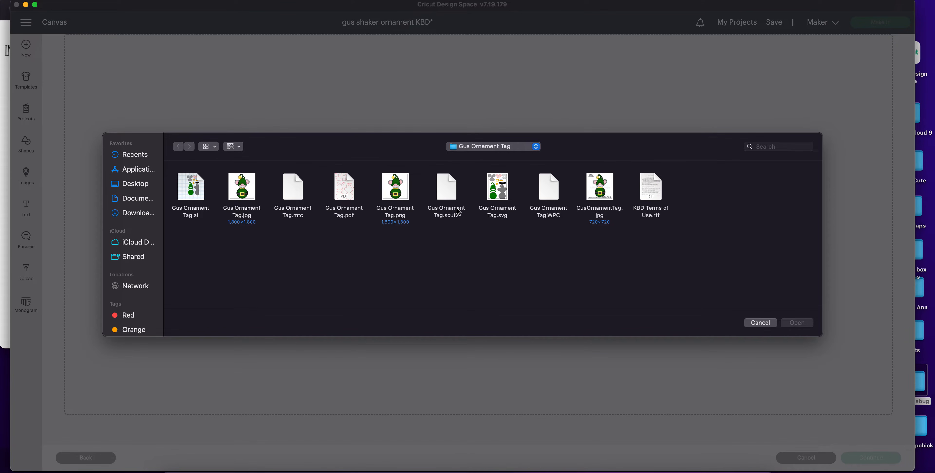
- Go up to the Kadoodlebug folder and open its Gus Ornament Tag subfolder
click(474, 148)
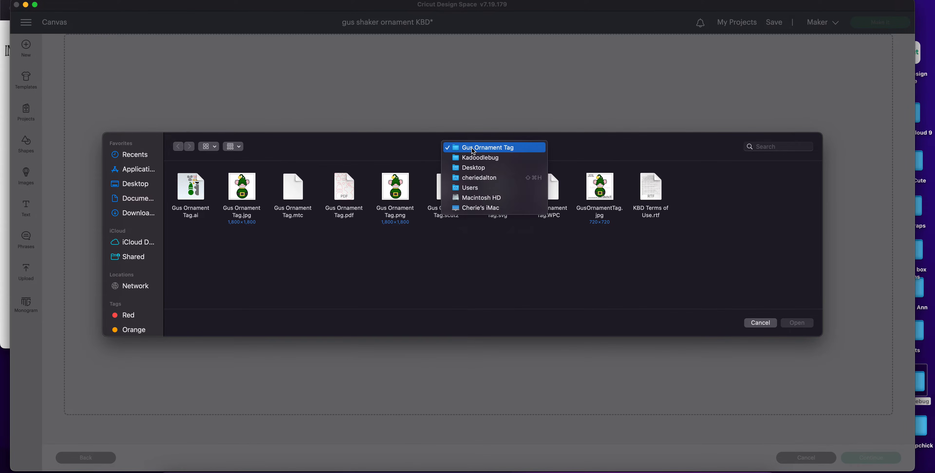
click(483, 157)
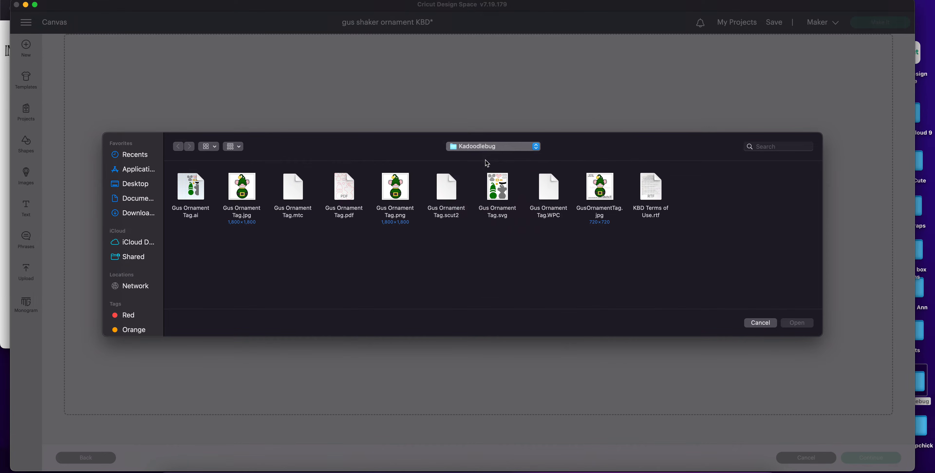
scroll(500, 291, down, 5)
scroll(499, 290, down, 10)
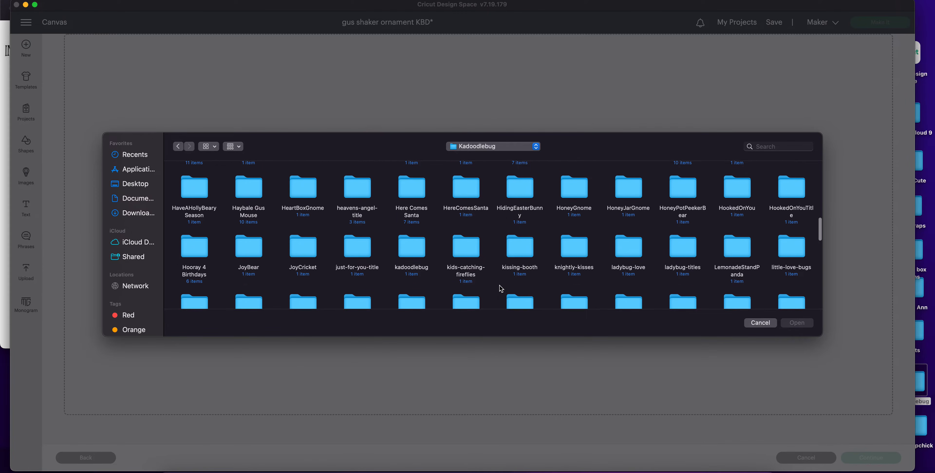
scroll(501, 288, up, 3)
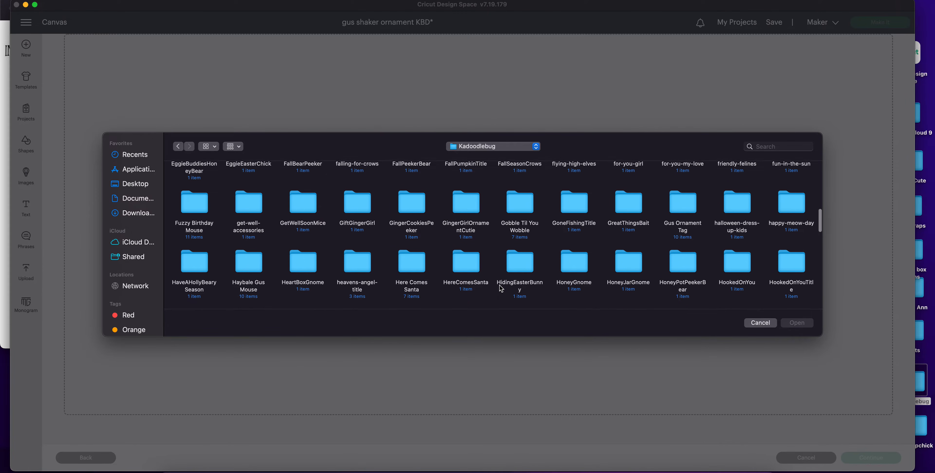
double_click(671, 206)
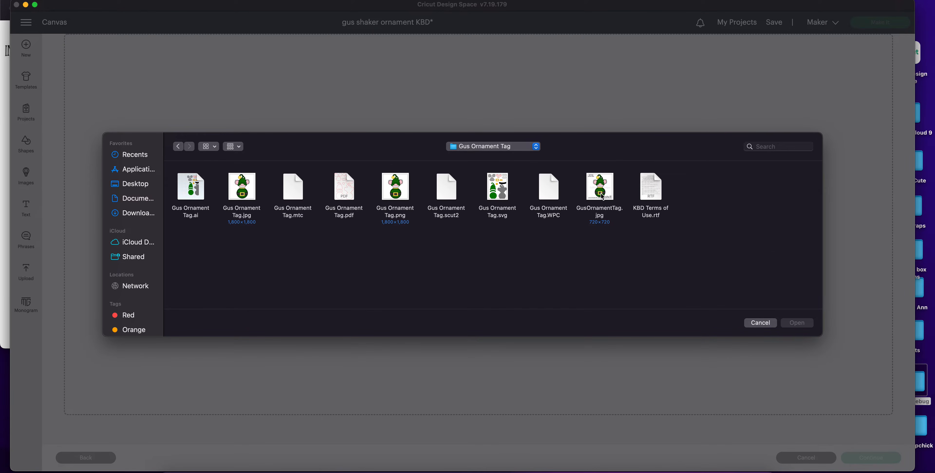
- Choose Gus Ornament Tag.svg and complete its upload
click(503, 196)
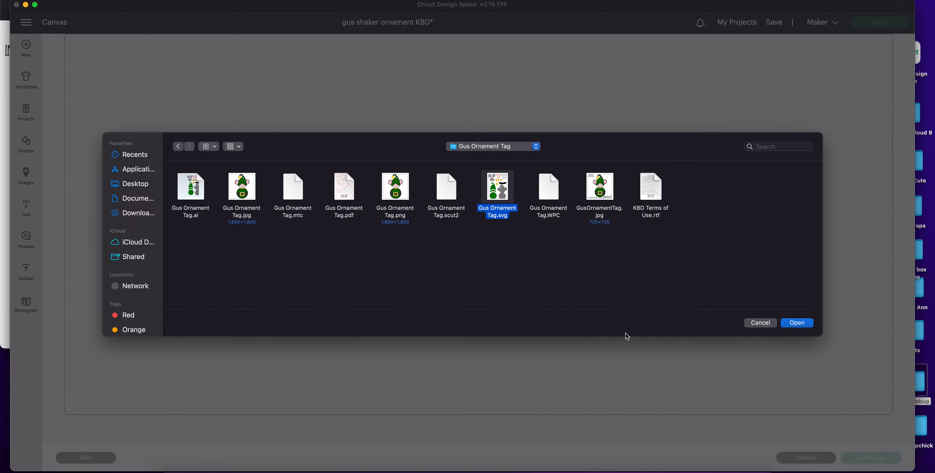
click(803, 324)
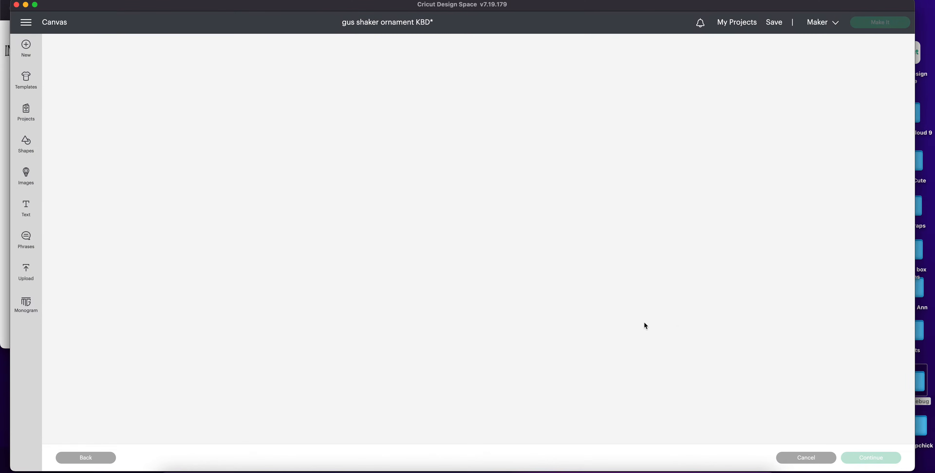
click(860, 458)
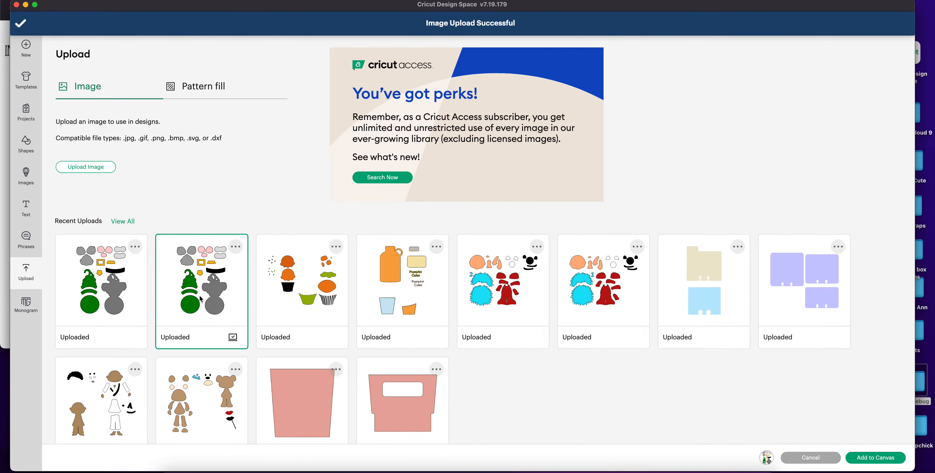
- Delete the older duplicate Gus Ornament Tag image from the recent uploads
click(135, 247)
click(103, 288)
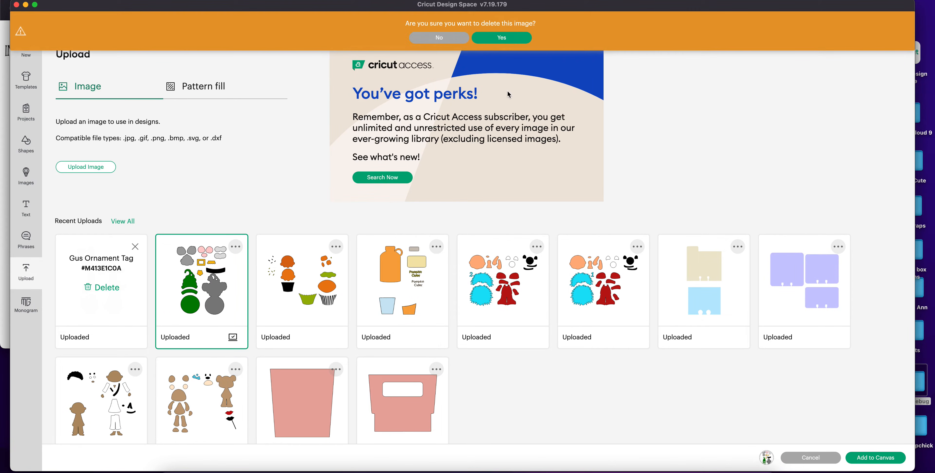
click(515, 39)
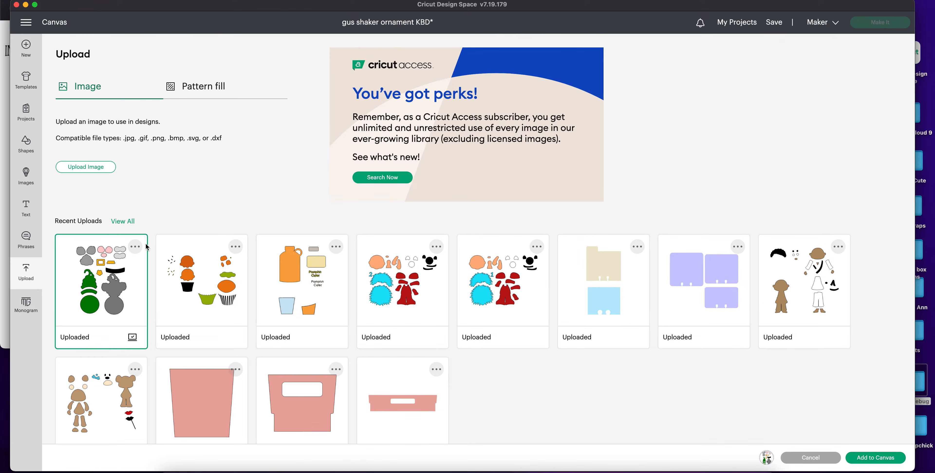
- Add the uploaded Gus Ornament Tag image to the canvas
click(63, 281)
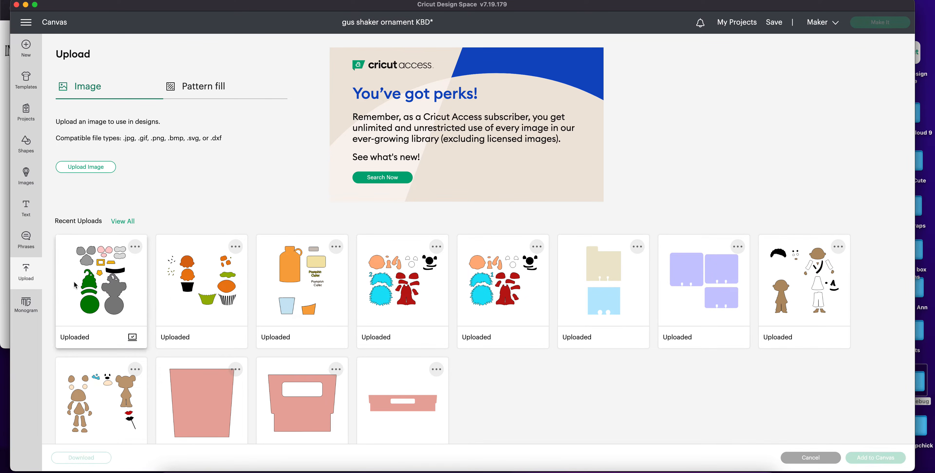
click(112, 279)
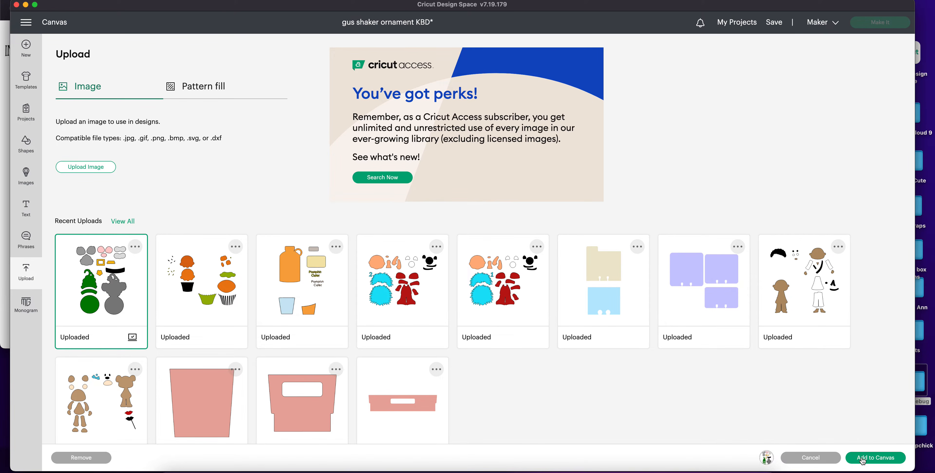
click(863, 460)
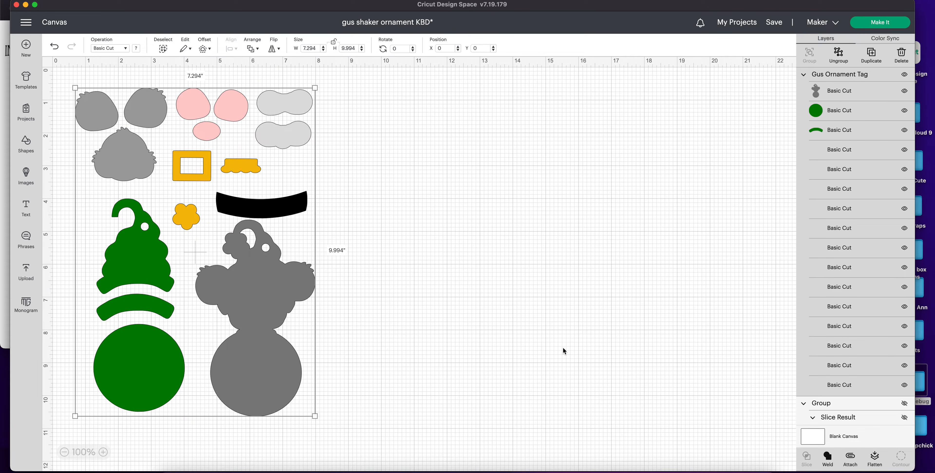
- Look over the recently uploaded images again and return to the canvas
click(26, 271)
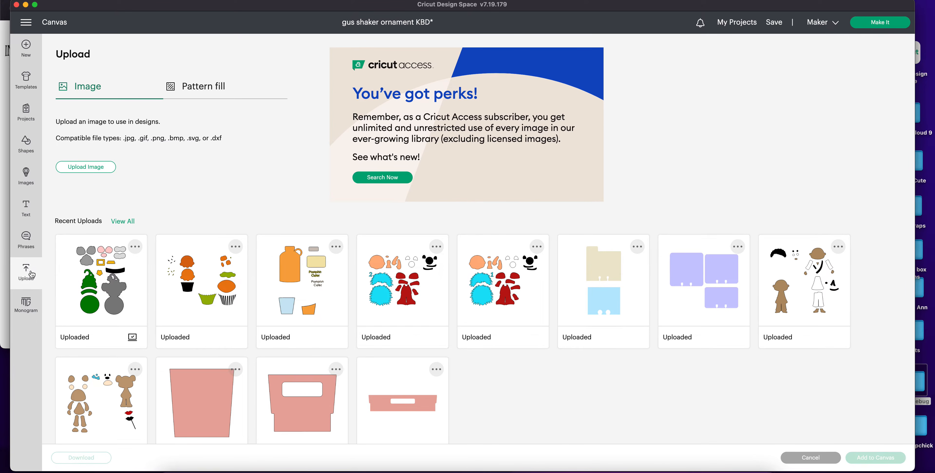
click(212, 284)
click(212, 284)
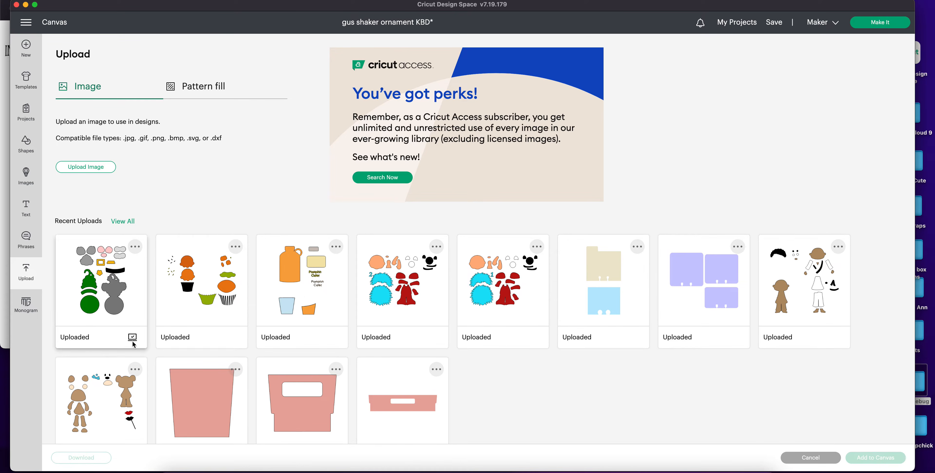
click(66, 30)
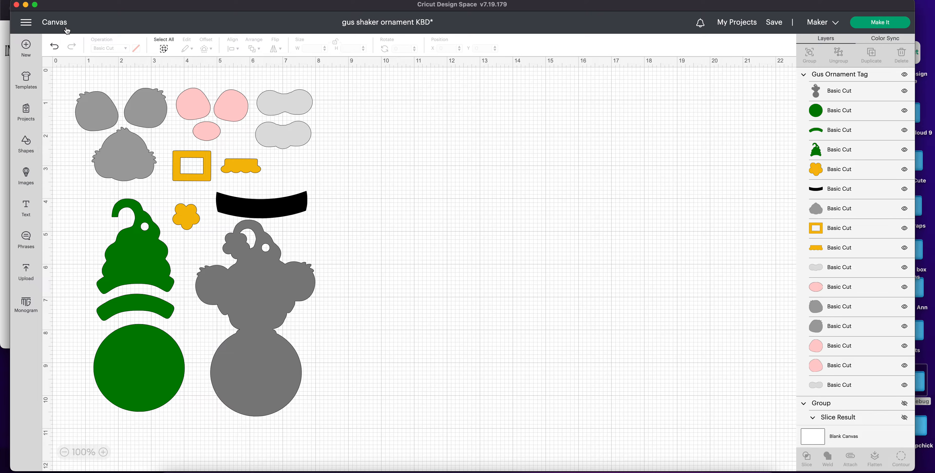
- Select the whole Gus Ornament Tag design and set its width to 6.0 inches with proportions kept
click(174, 227)
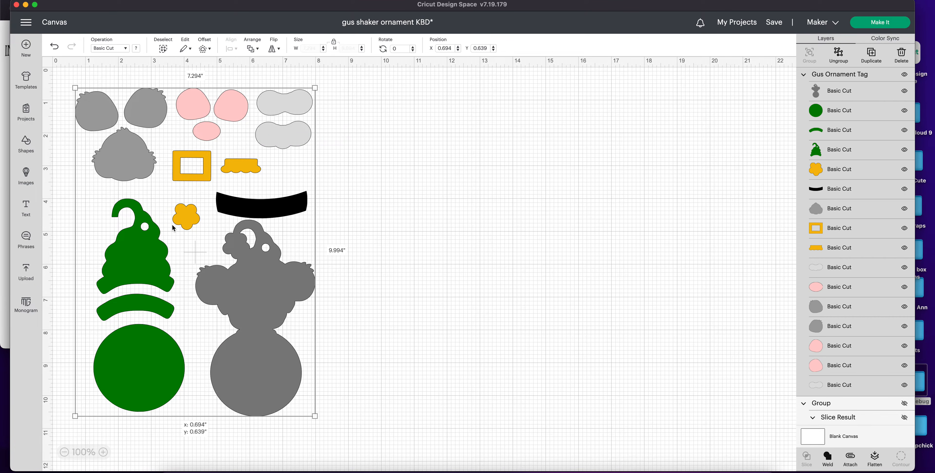
click(316, 49)
text(6)
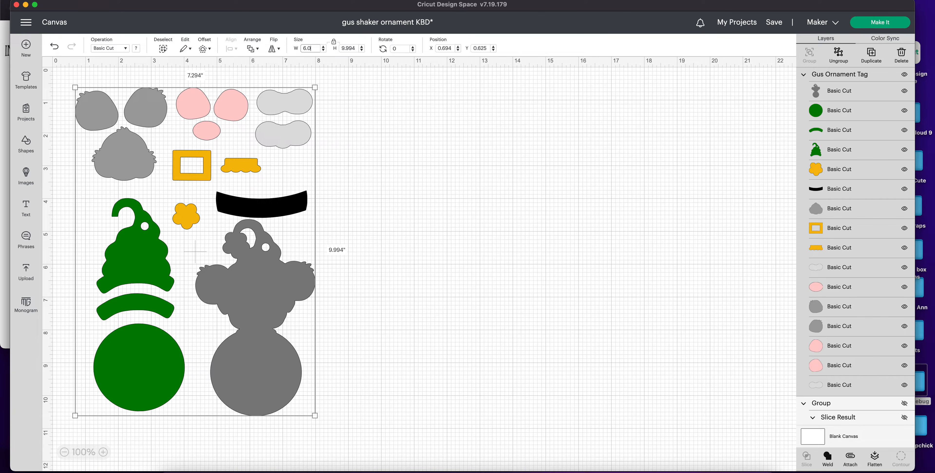
key(Return)
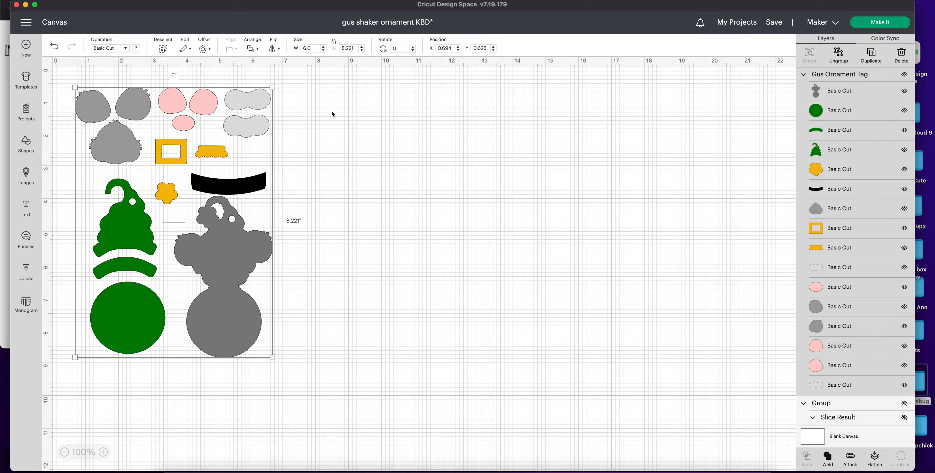
- Move the Gus Ornament Tag design toward the middle of the canvas, to about X 6.8, Y 2.3
scroll(334, 114, down, 1)
click(279, 112)
click(227, 181)
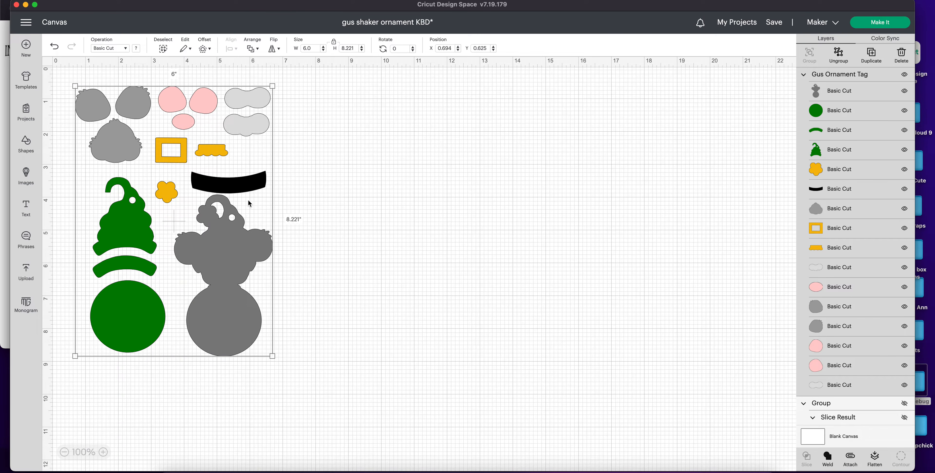
drag(230, 260, 277, 263)
scroll(335, 241, right, 1)
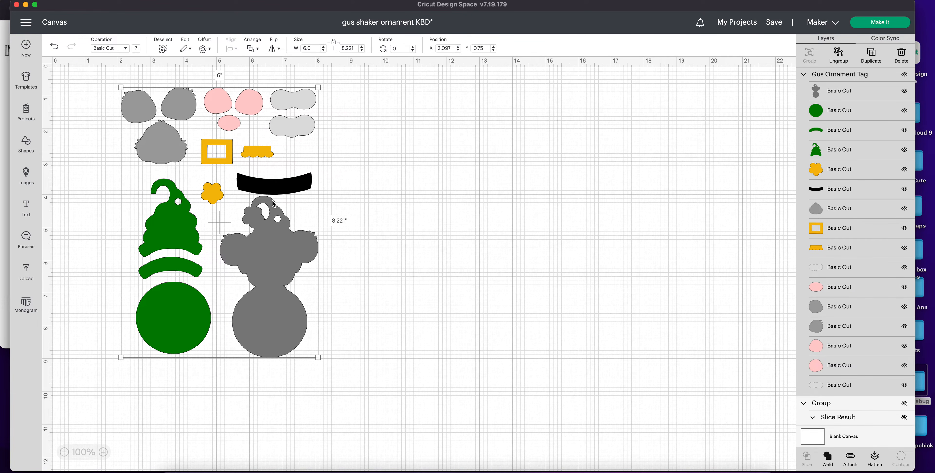
scroll(272, 213, down, 1)
drag(270, 232, 428, 287)
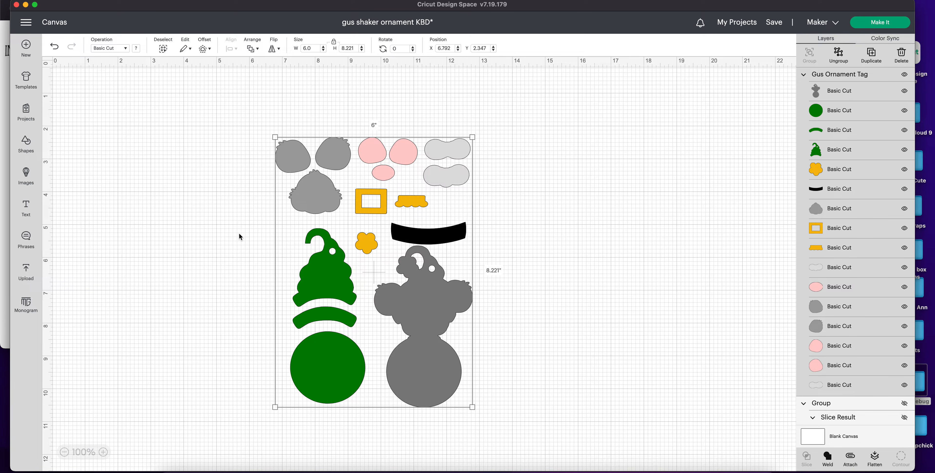
- Ungroup the Gus Ornament Tag design into separate pieces
click(105, 452)
click(105, 452)
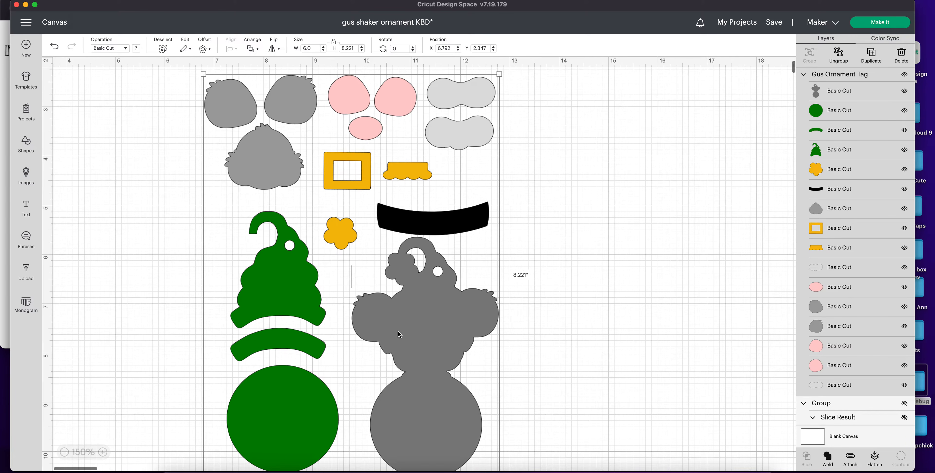
scroll(416, 312, down, 1)
click(416, 313)
scroll(421, 254, left, 1)
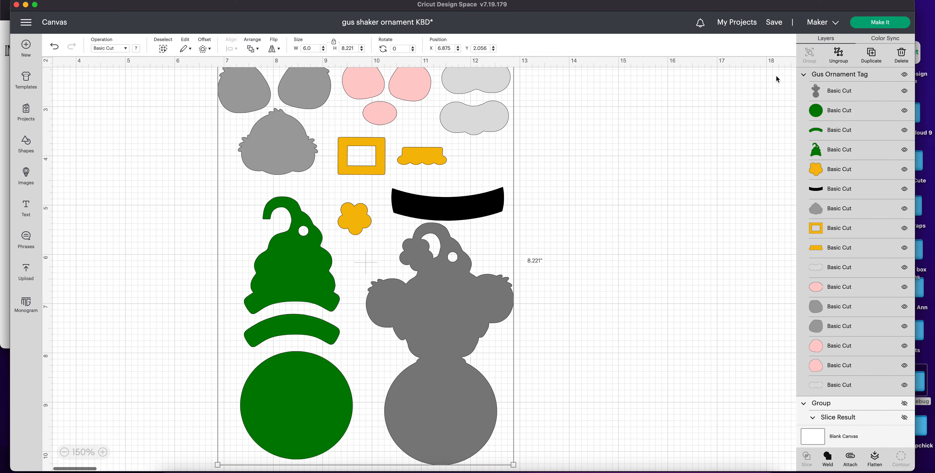
click(841, 58)
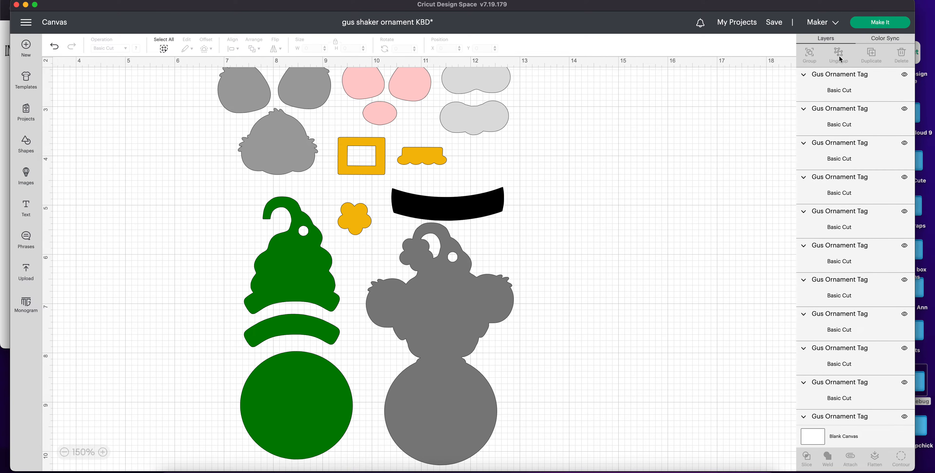
- Duplicate the green circle beneath the hat pieces
scroll(294, 381, down, 1)
click(294, 381)
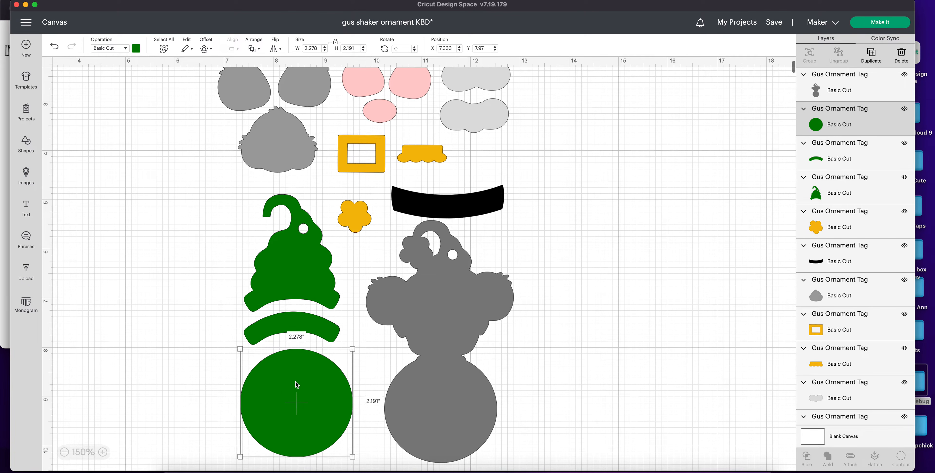
scroll(295, 381, up, 1)
scroll(295, 381, left, 1)
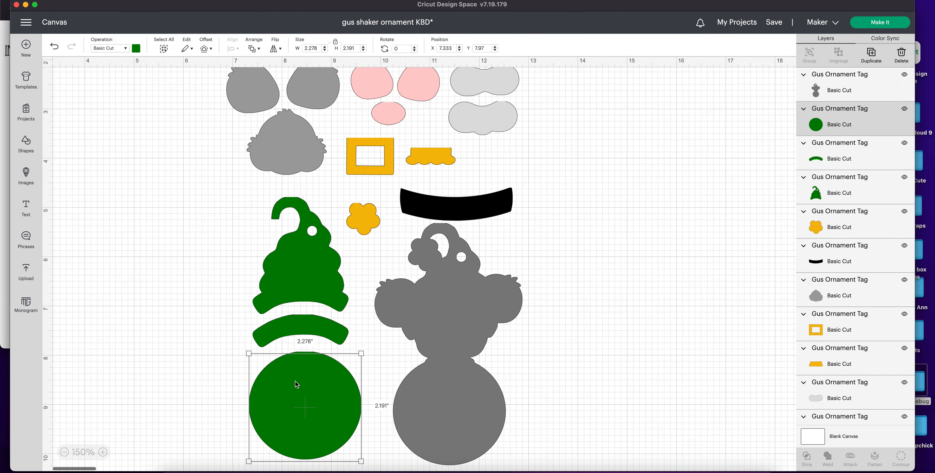
scroll(295, 381, up, 1)
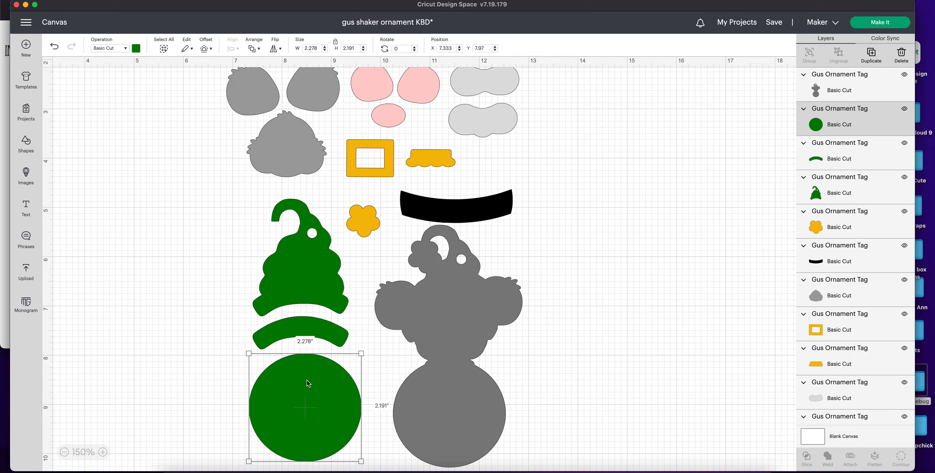
scroll(428, 349, up, 1)
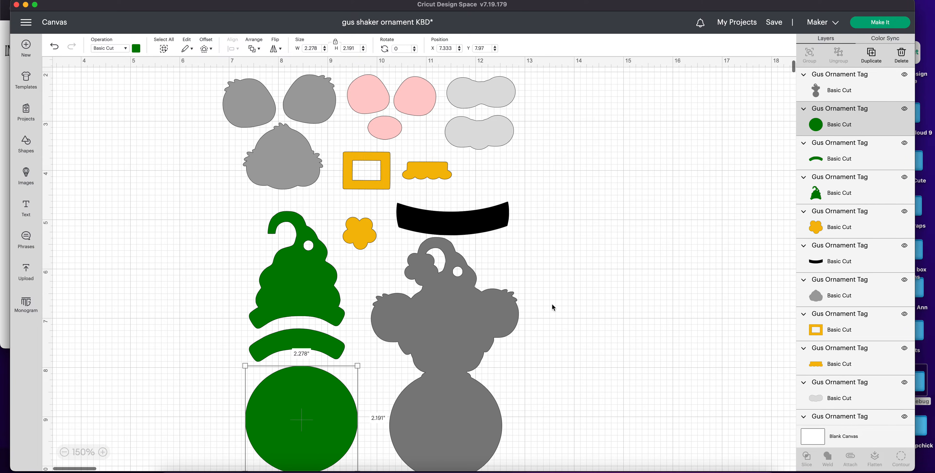
scroll(619, 232, down, 4)
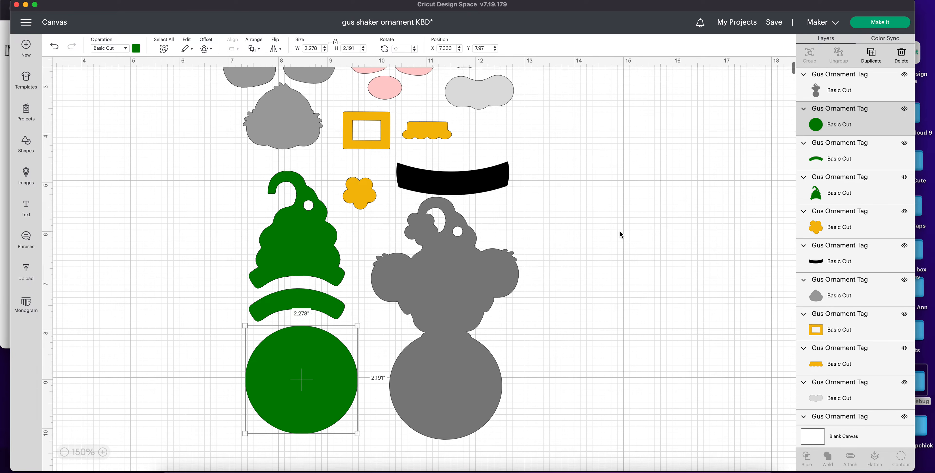
click(871, 55)
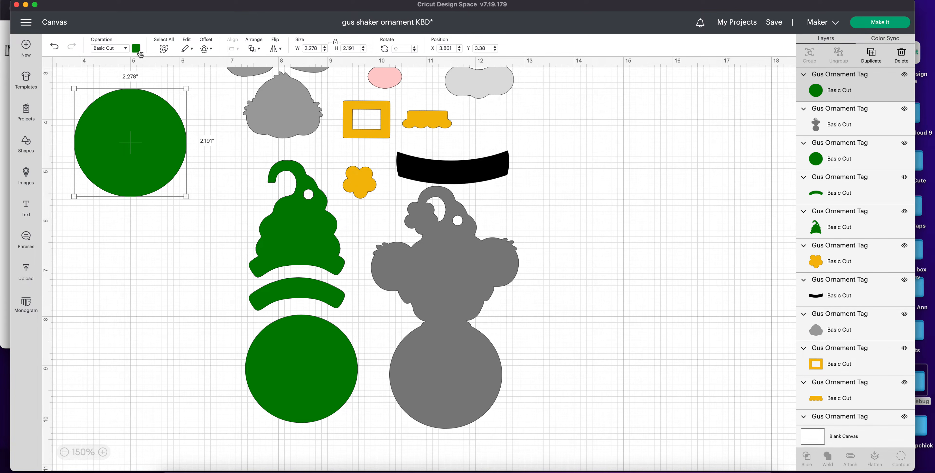
- Recolor the duplicated circle light blue and move it beside the upper grey face piece, at about X 5.1, Y 3.4
click(136, 48)
click(215, 86)
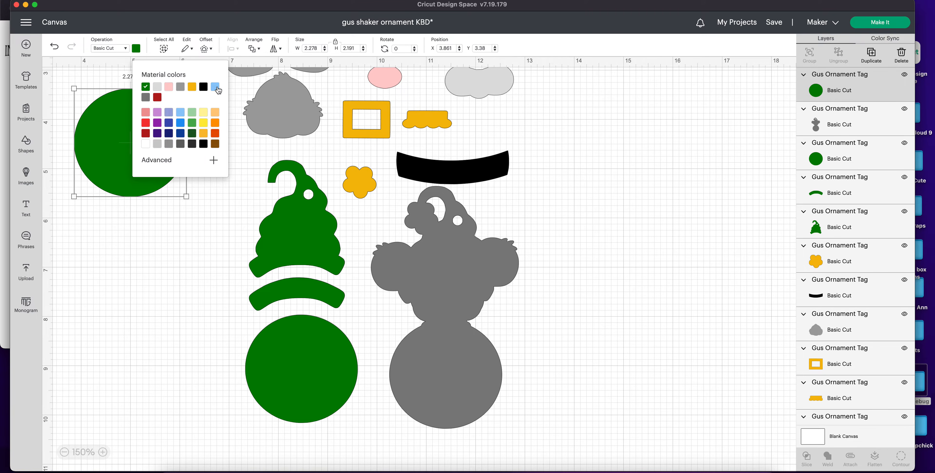
click(113, 142)
drag(119, 138, 197, 146)
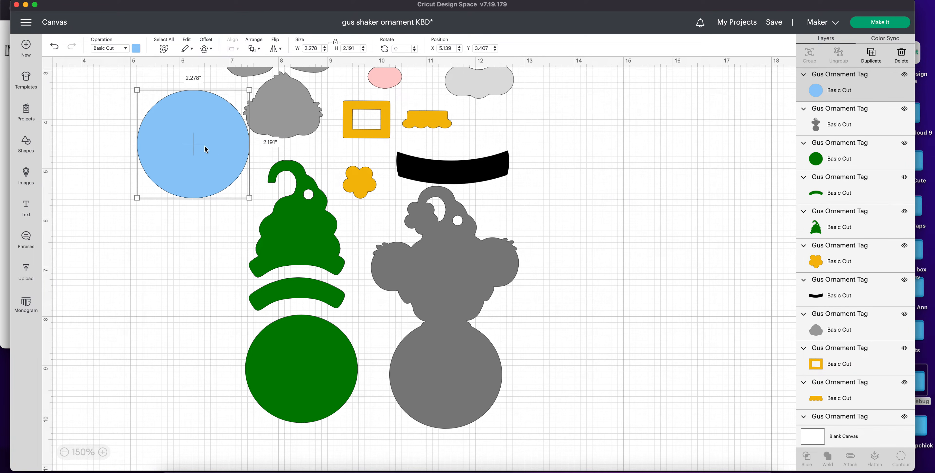
- Shift the grey base silhouette slightly, place the original green circle over its round body, and bring the circle to the front
drag(473, 264, 491, 274)
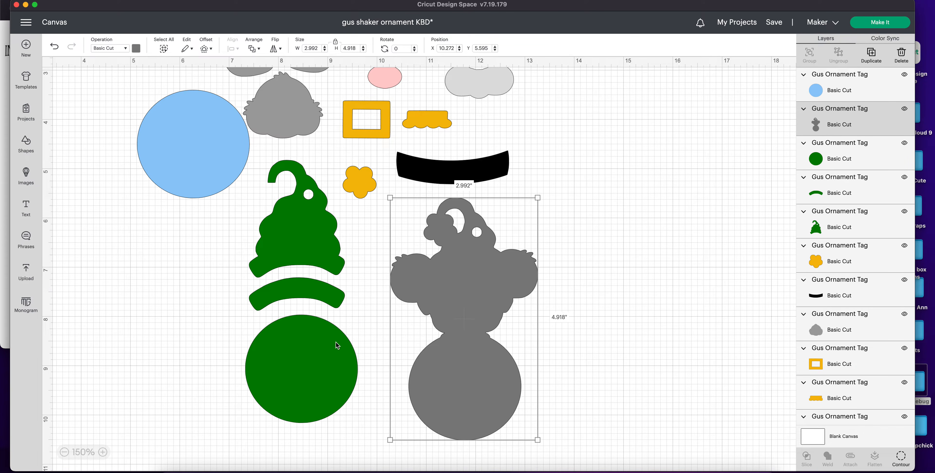
click(322, 343)
drag(313, 348, 475, 365)
click(256, 49)
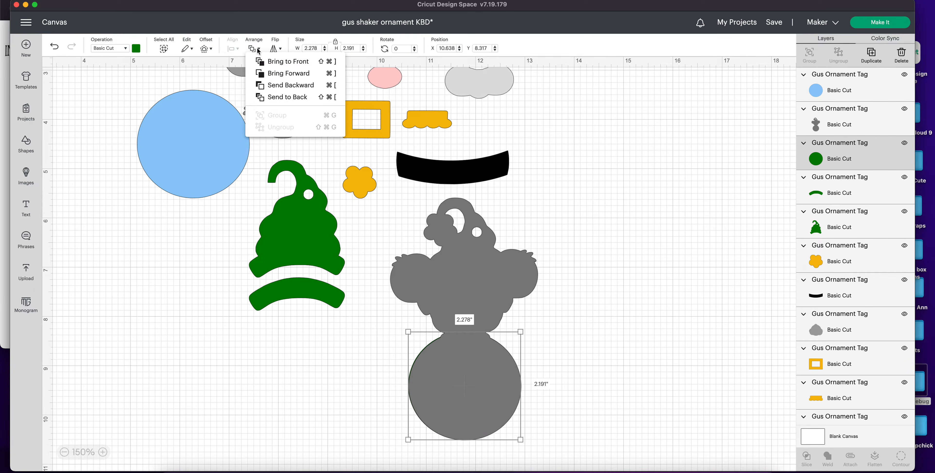
click(264, 61)
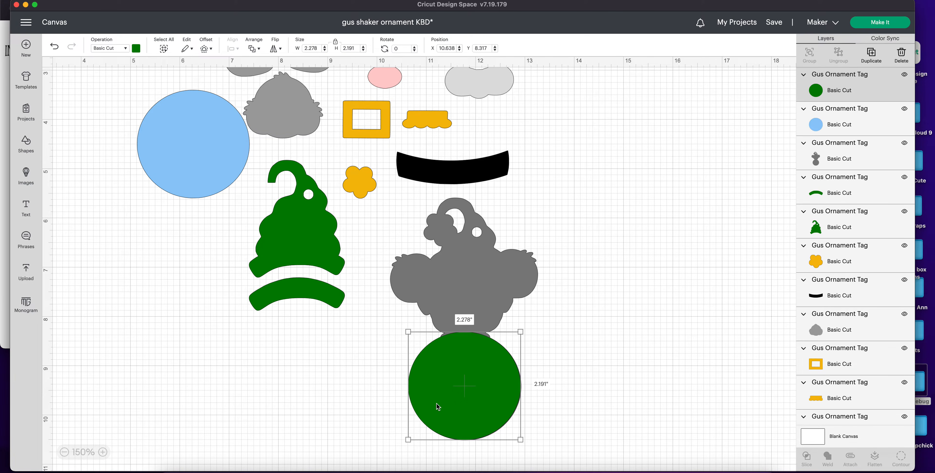
- Shrink the green circle to 2.0 inches wide and center it inside the round body of the grey base
drag(520, 440, 507, 427)
drag(489, 388, 496, 395)
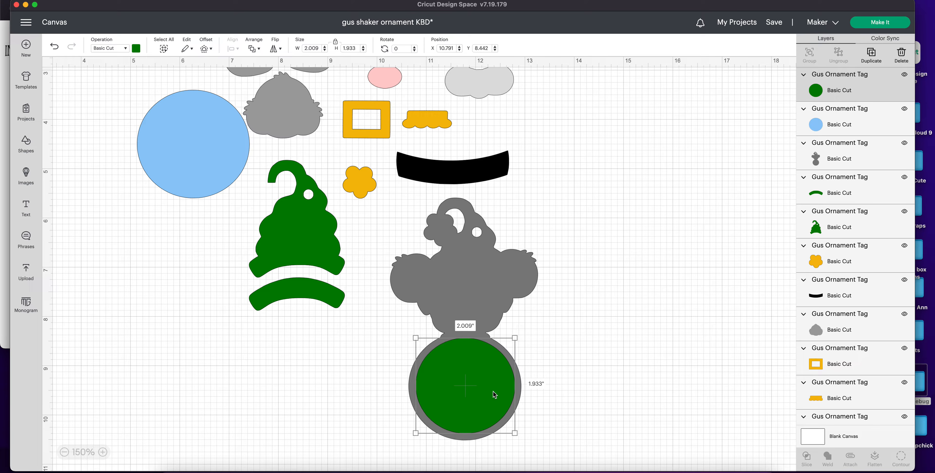
click(312, 48)
key(Return)
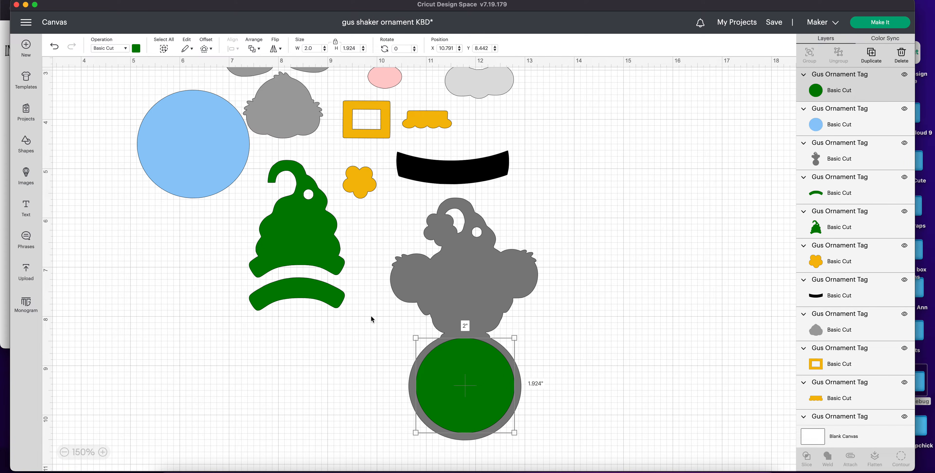
drag(441, 366, 440, 366)
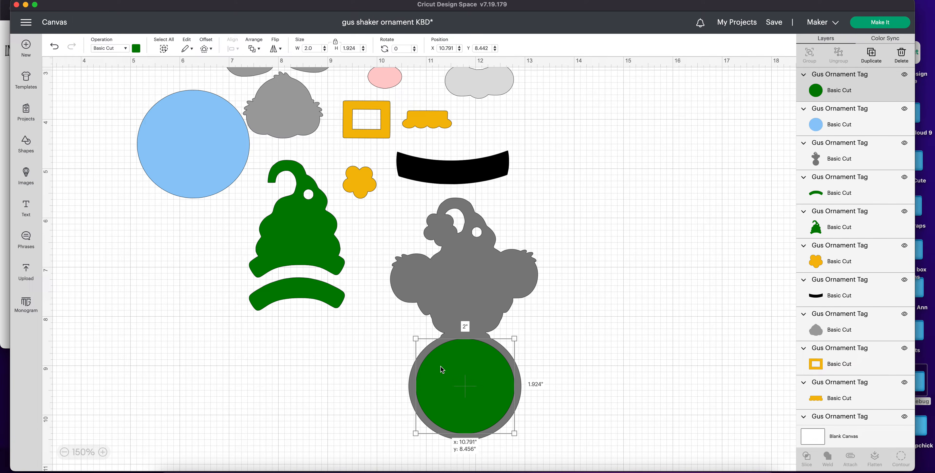
click(632, 371)
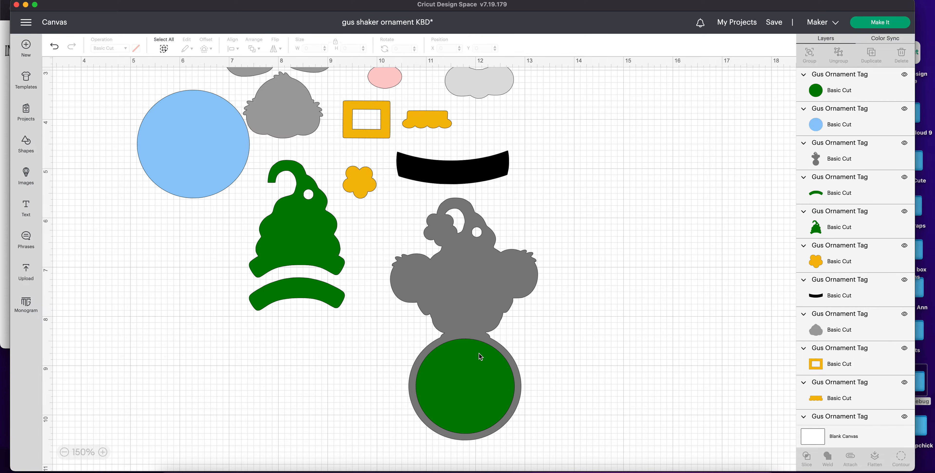
click(467, 361)
mouse_move(467, 360)
mouse_down()
mouse_move(479, 382)
mouse_move(463, 373)
mouse_move(472, 372)
mouse_up()
click(628, 353)
click(661, 368)
click(640, 346)
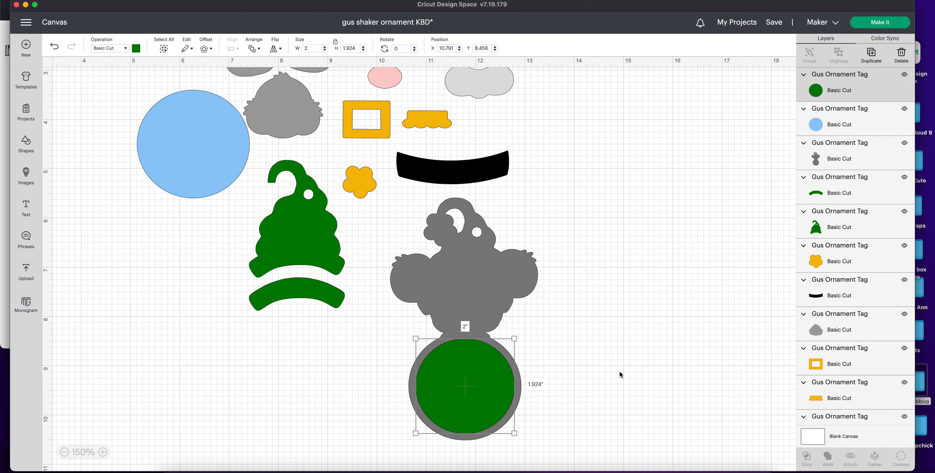
click(621, 372)
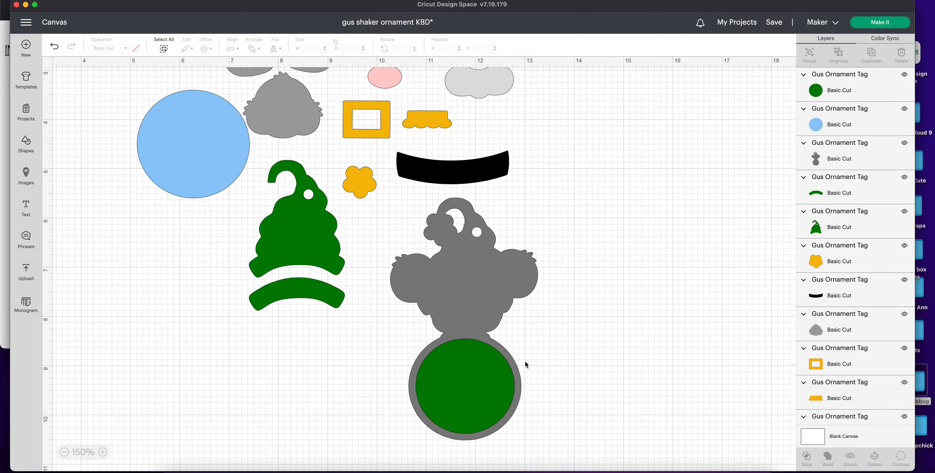
- Group the green circle with the grey base silhouette and attach them together
drag(568, 220, 410, 409)
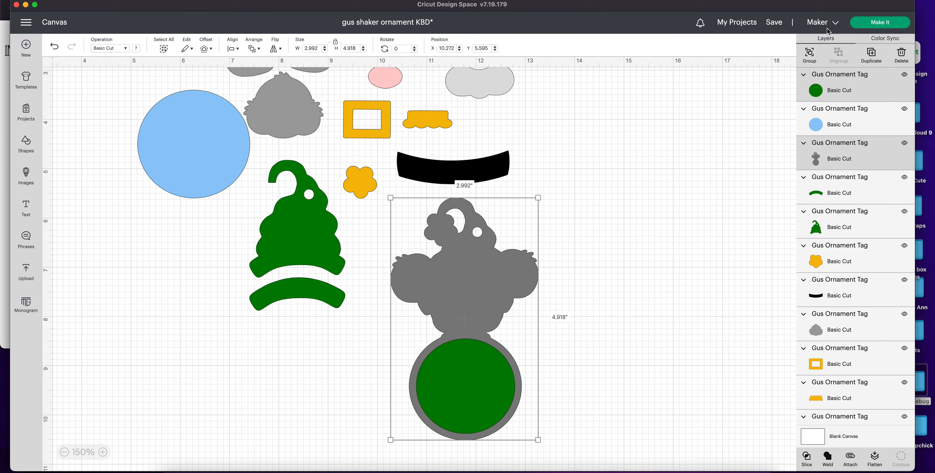
click(809, 54)
scroll(764, 139, left, 1)
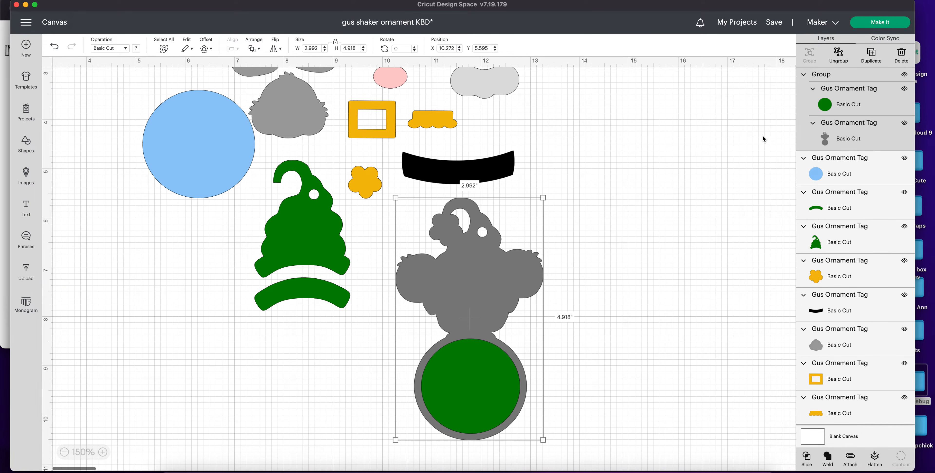
scroll(682, 317, up, 2)
click(858, 466)
scroll(557, 359, down, 2)
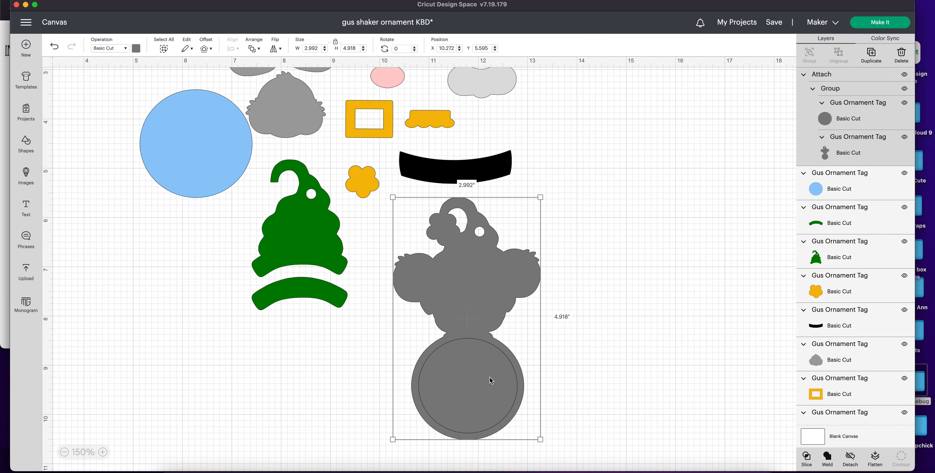
- Duplicate the attached grey base and place the copy to the right of the original
drag(473, 316, 470, 324)
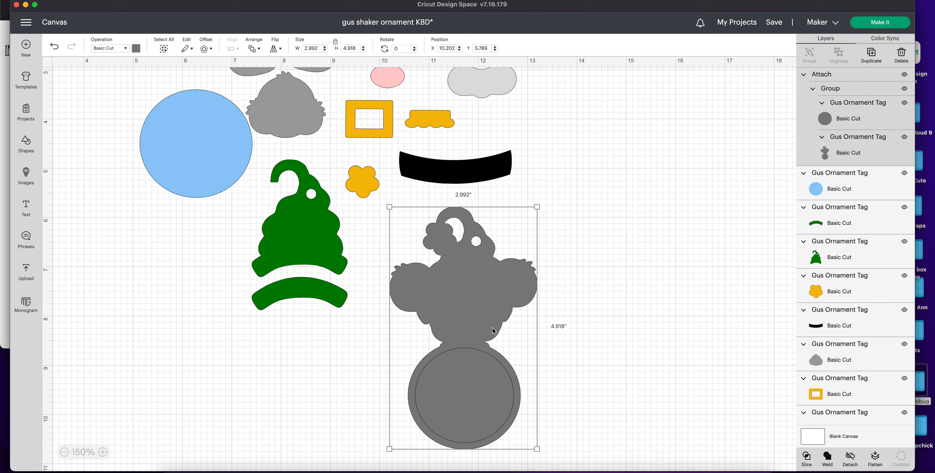
click(871, 54)
drag(131, 204, 609, 196)
drag(615, 166, 635, 279)
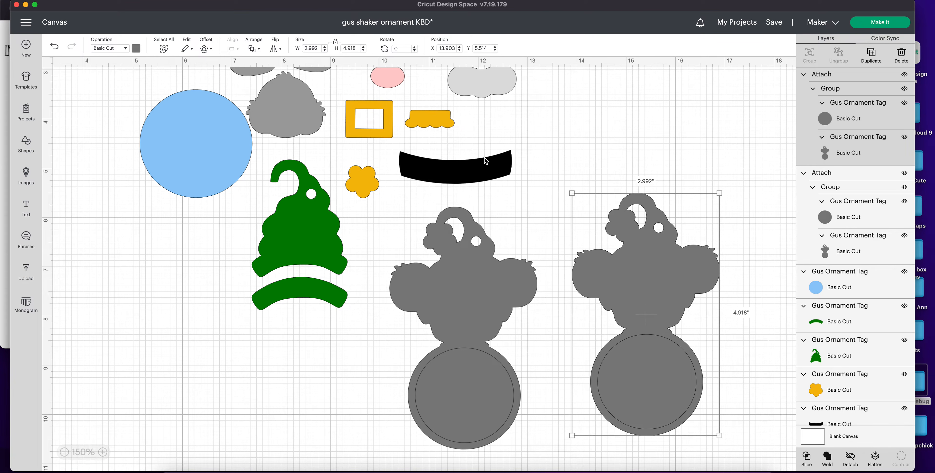
- Move all the other pieces together toward the canvas's left side and reposition the duplicated base at X 13.056, Y 5.431
click(65, 456)
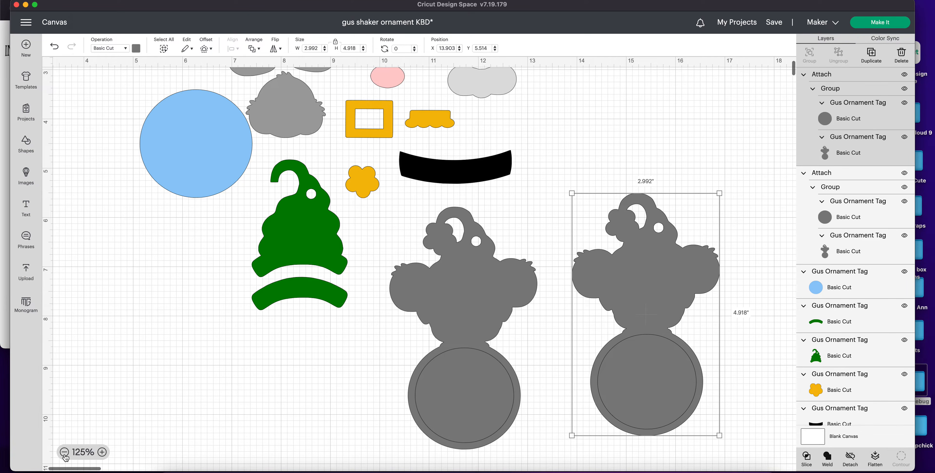
click(65, 455)
drag(513, 91, 240, 398)
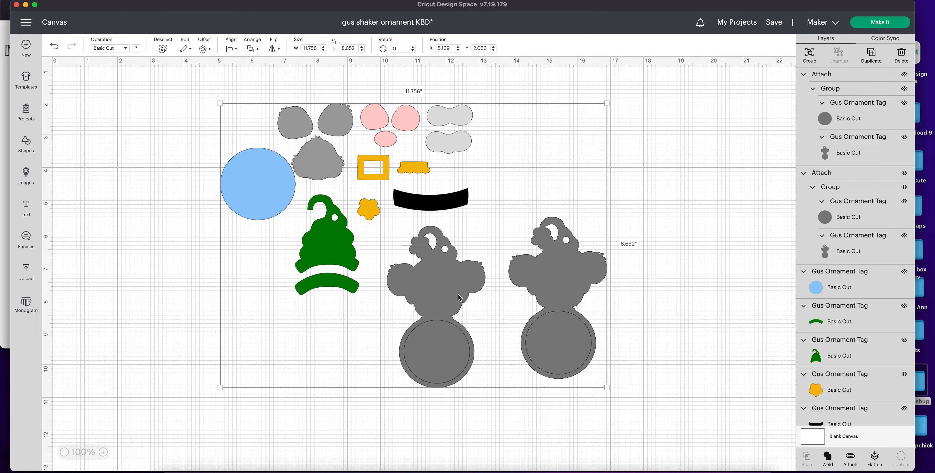
click(273, 330)
drag(168, 71, 472, 401)
drag(448, 299, 319, 299)
drag(569, 310, 541, 307)
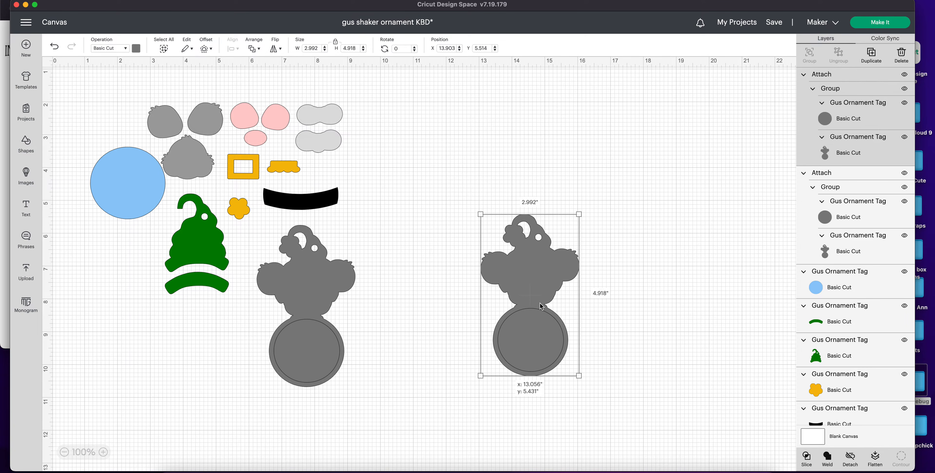
click(103, 452)
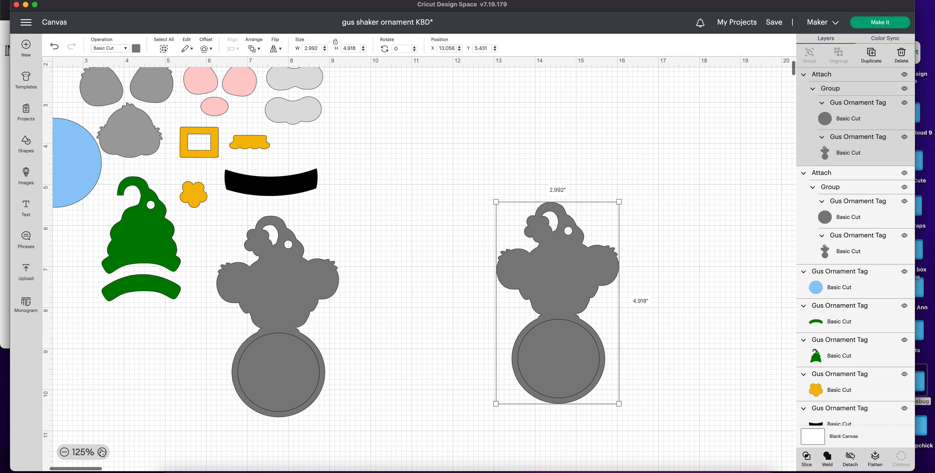
- Duplicate the blue circle, recolor the copy purple and place it over the round body of the duplicated grey base
click(65, 148)
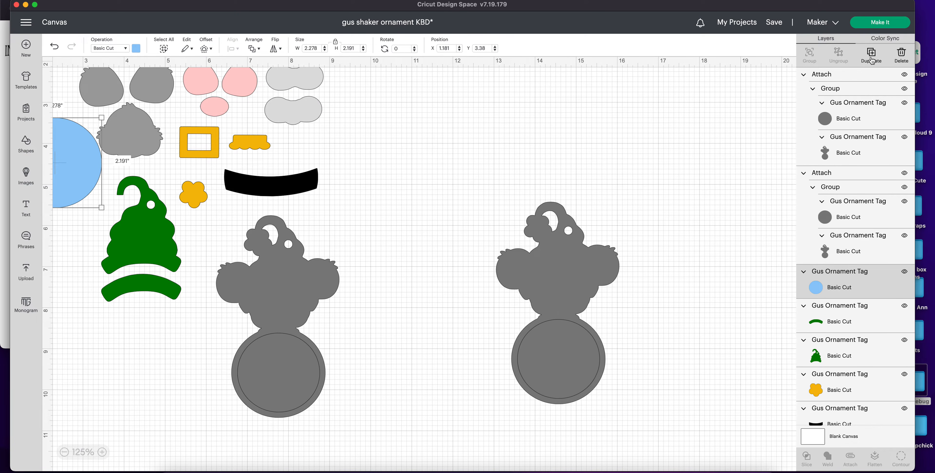
click(871, 61)
drag(98, 138, 395, 239)
click(136, 48)
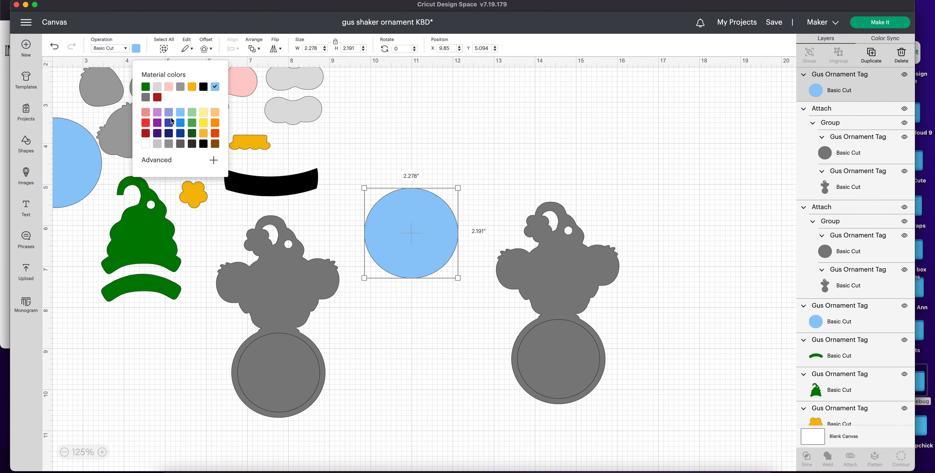
click(160, 126)
drag(415, 237, 557, 364)
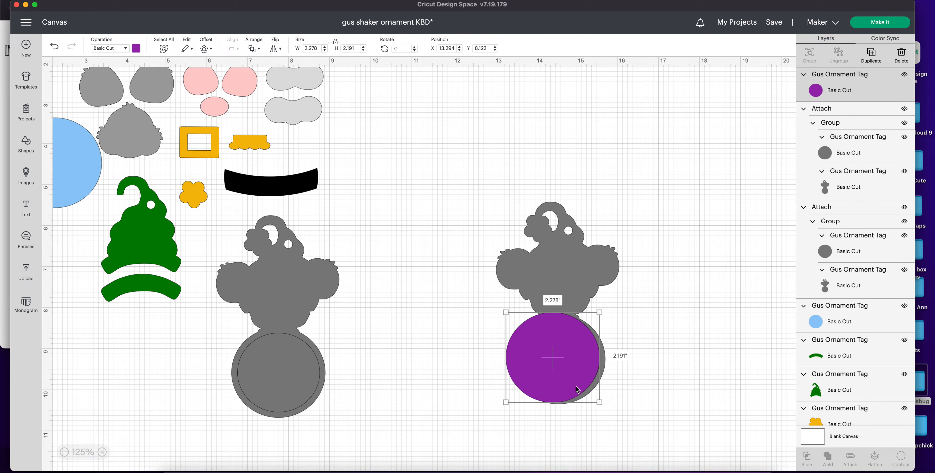
- Enlarge the purple circle to about 2.478 inches wide and send it behind the duplicated base, centered on the round body
click(256, 50)
drag(599, 403, 609, 411)
drag(569, 371, 571, 374)
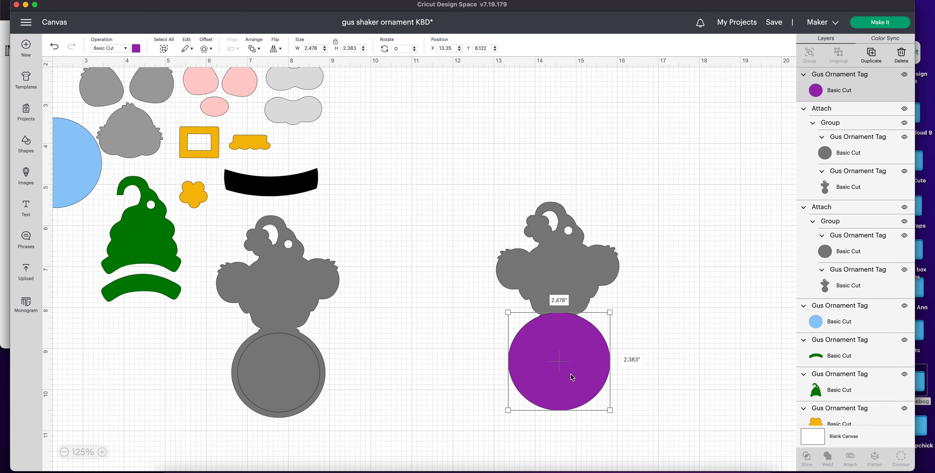
click(254, 48)
click(283, 97)
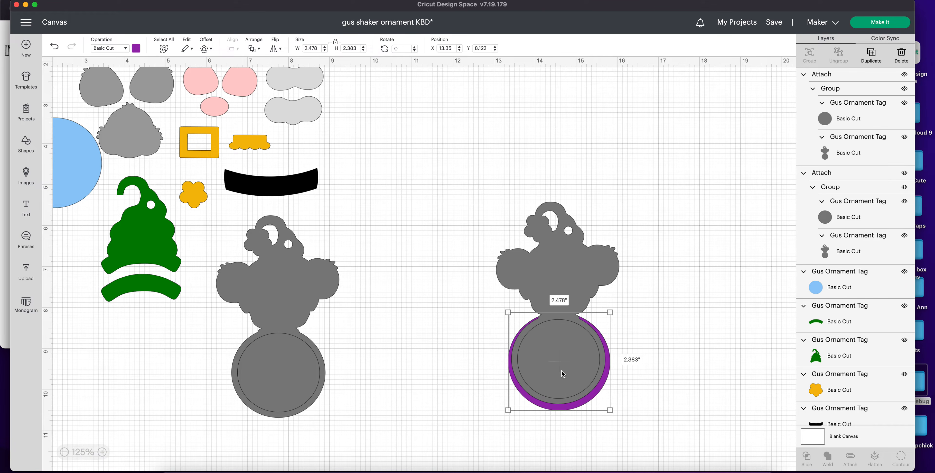
drag(576, 407, 574, 407)
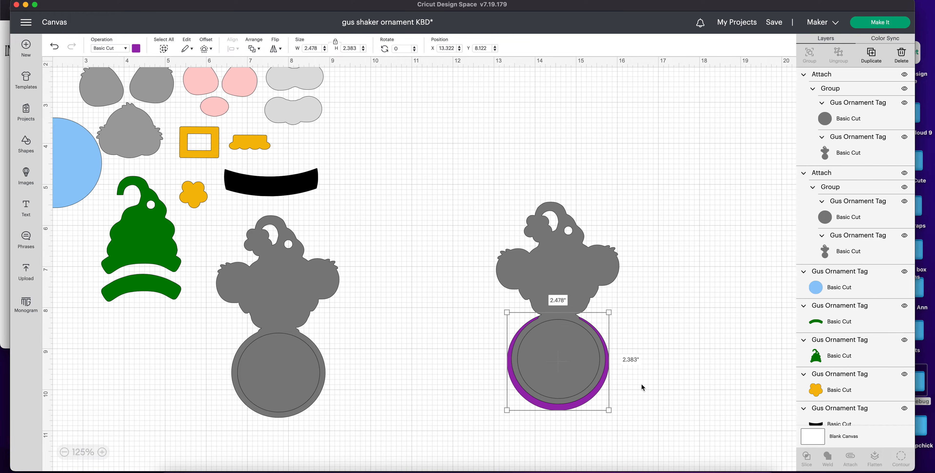
- Slice the inner window circle out of the duplicated grey base
click(636, 197)
drag(633, 182, 529, 416)
click(639, 382)
click(562, 291)
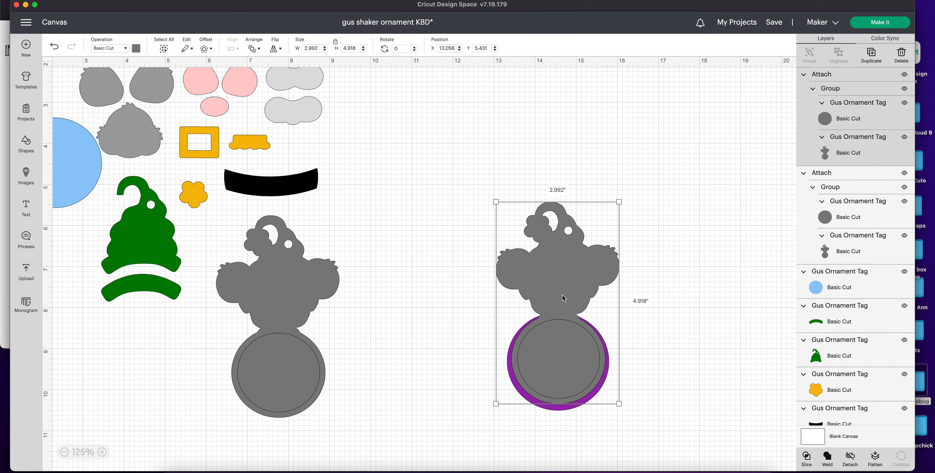
click(806, 460)
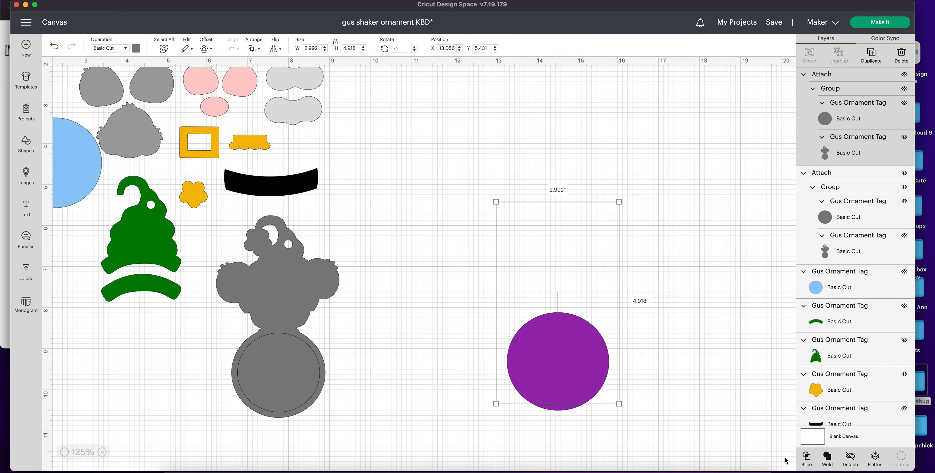
- Move the two cut-out grey circles off the sliced base and delete them
drag(571, 358, 459, 370)
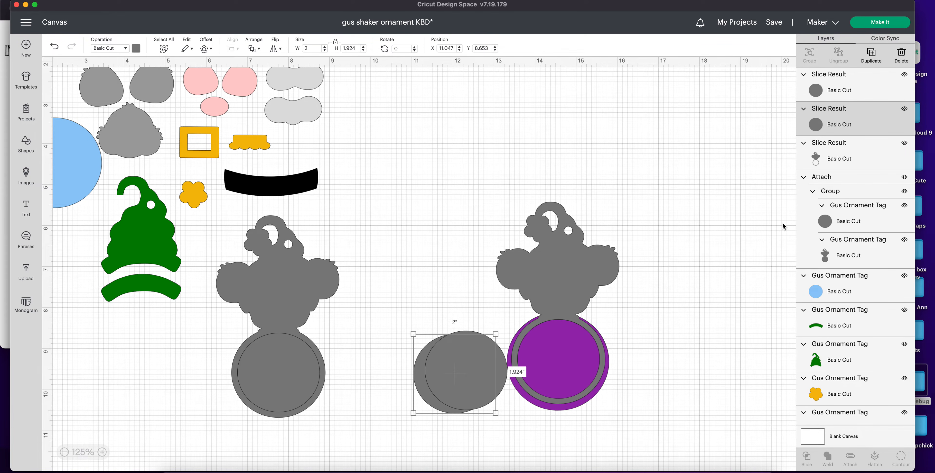
click(896, 57)
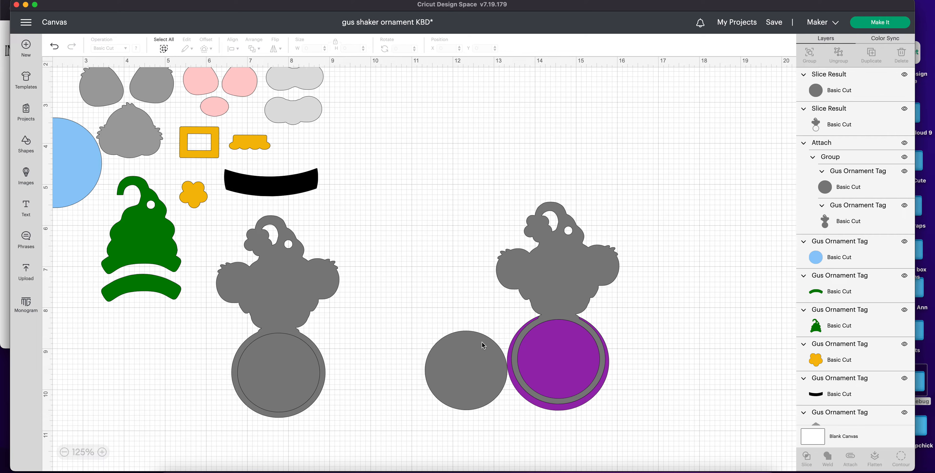
click(901, 58)
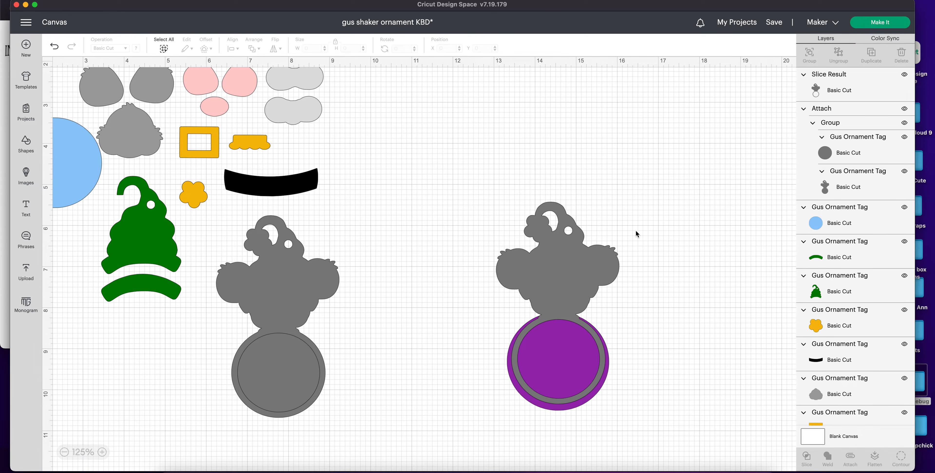
click(546, 360)
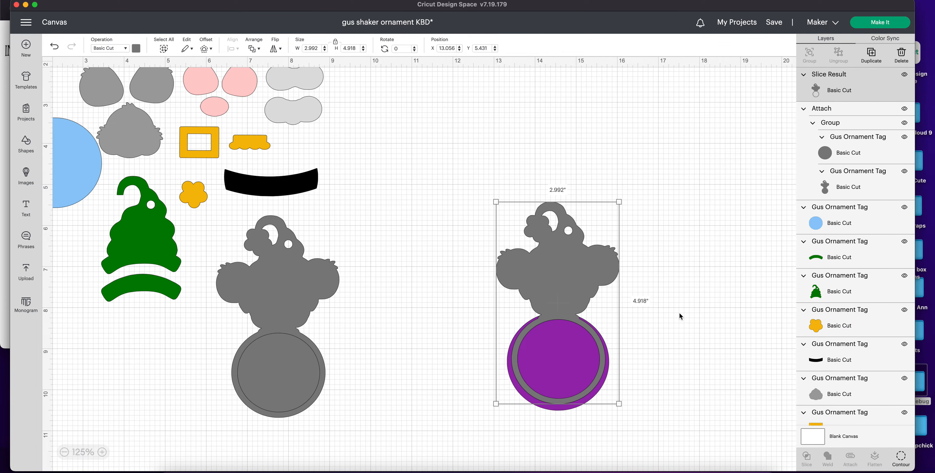
drag(559, 342, 557, 356)
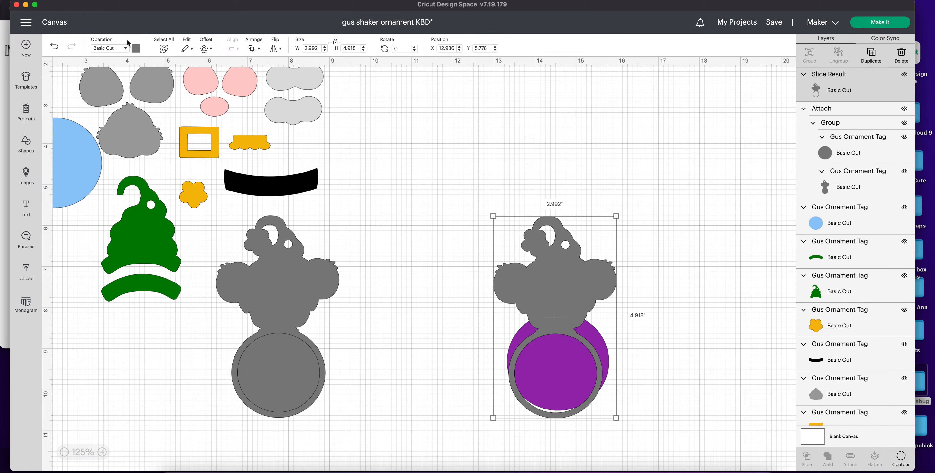
click(54, 47)
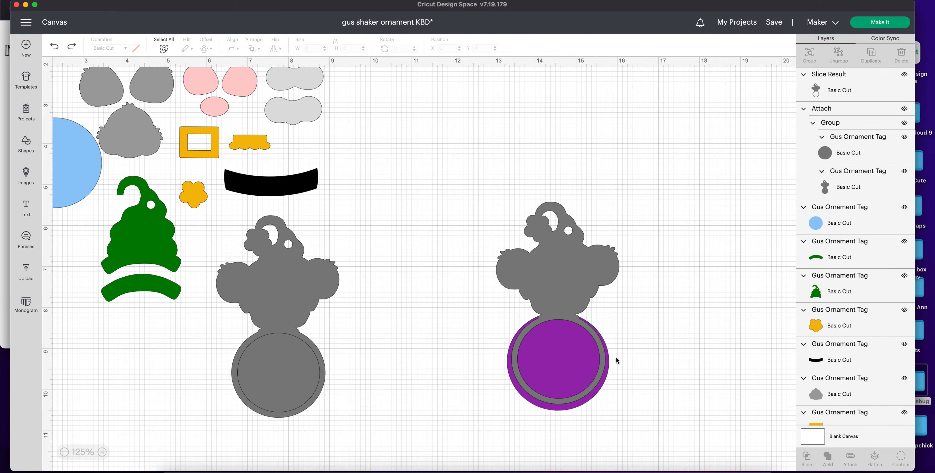
- Slice the windowed base with the purple circle and move the resulting grey ring below the green hat pieces
click(526, 297)
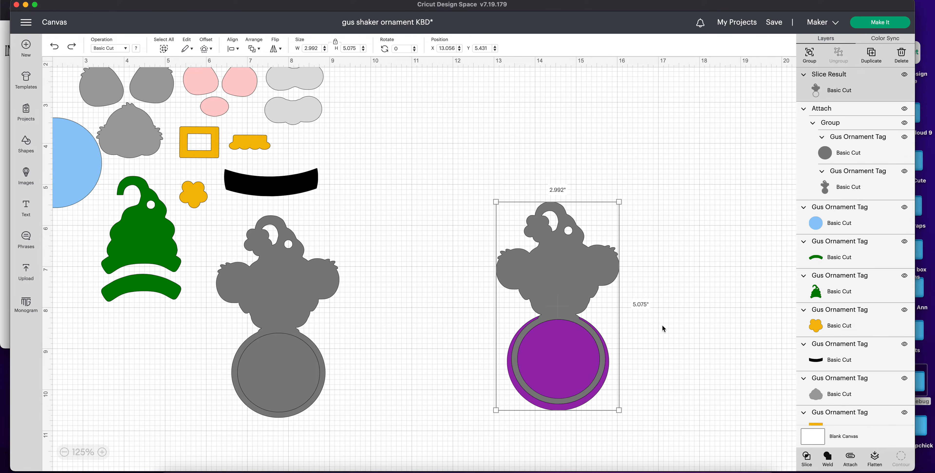
click(805, 459)
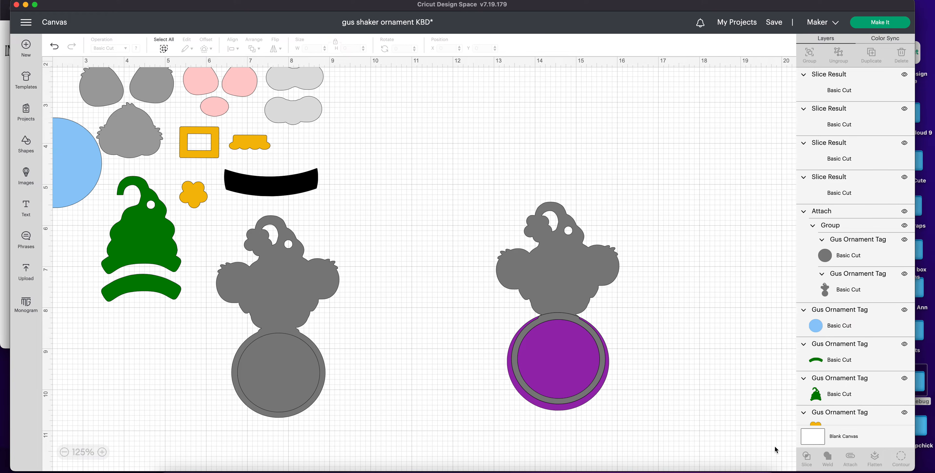
drag(552, 321, 127, 320)
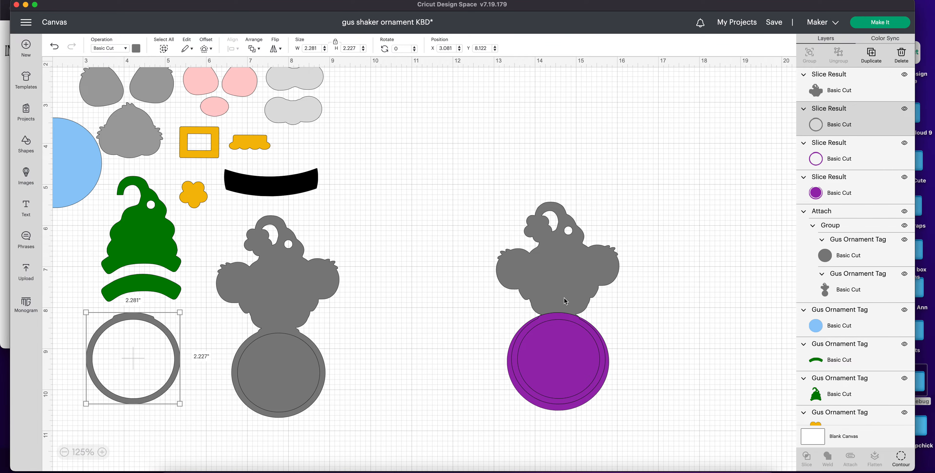
- Delete the leftover upper part of the sliced base together with the purple slice pieces
drag(565, 301, 595, 281)
drag(500, 179, 628, 429)
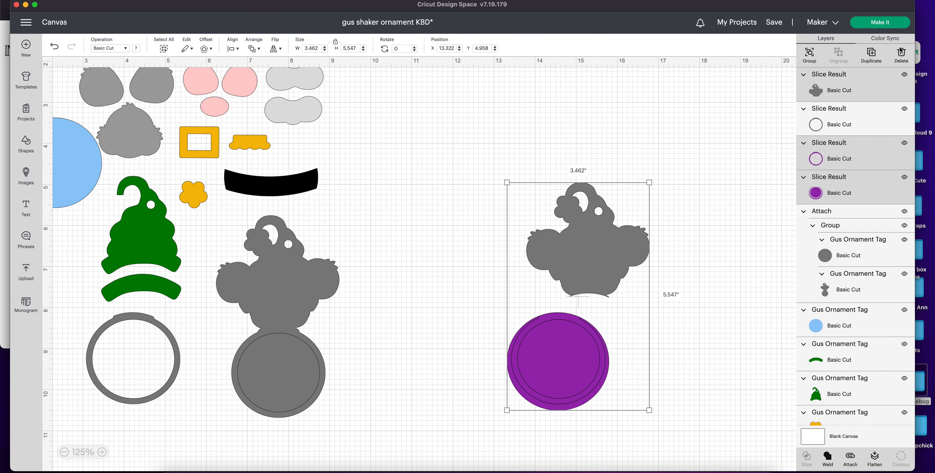
click(900, 54)
- Recolor the grey ring below the hat pieces with the same green as the hat
scroll(293, 140, left, 5)
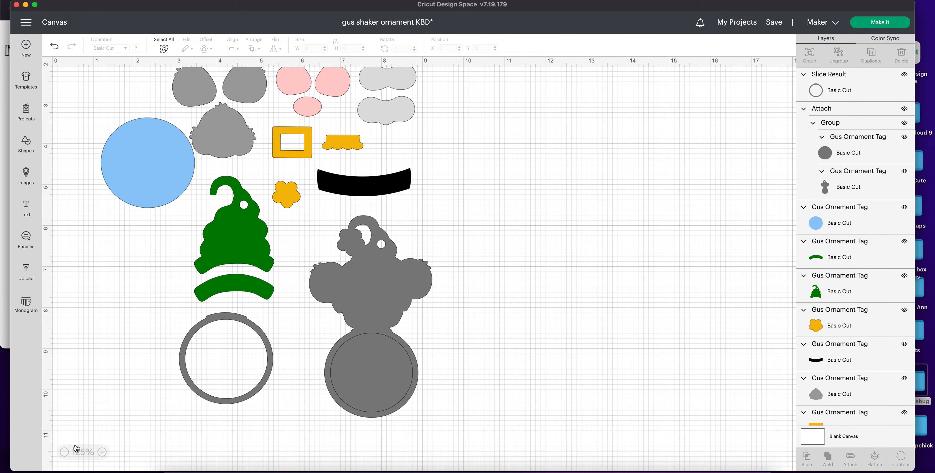
click(64, 452)
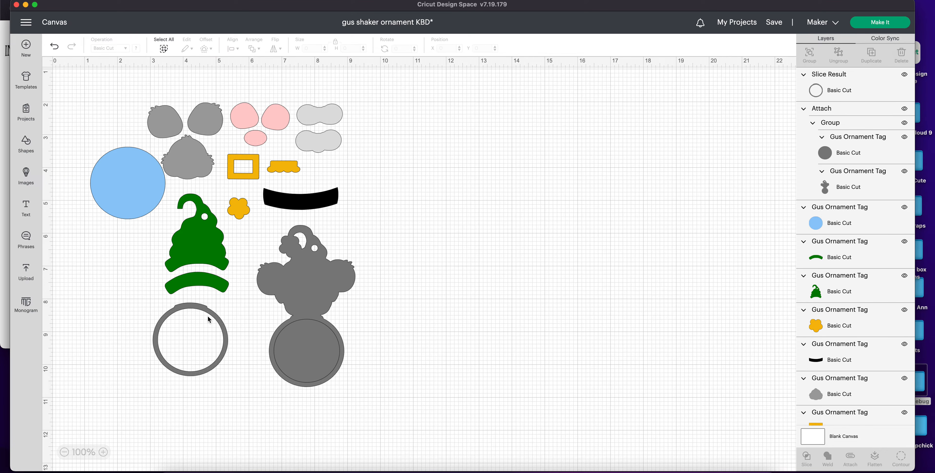
click(217, 312)
click(136, 48)
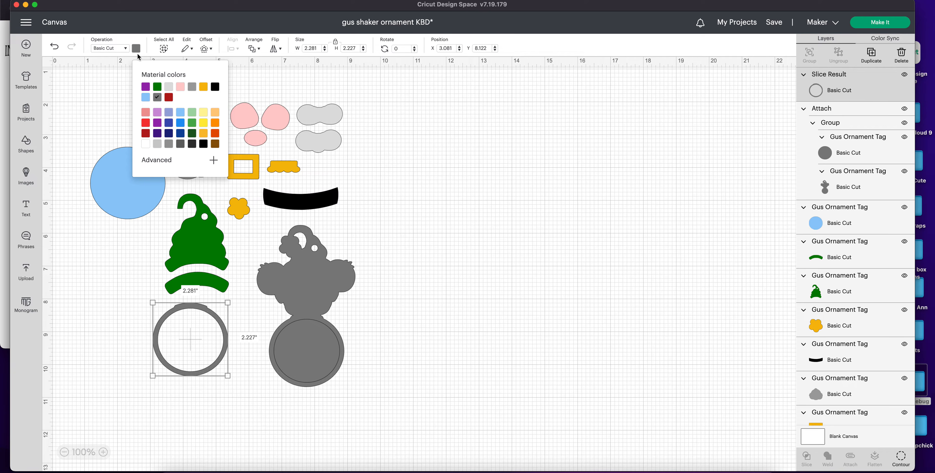
click(158, 88)
click(463, 166)
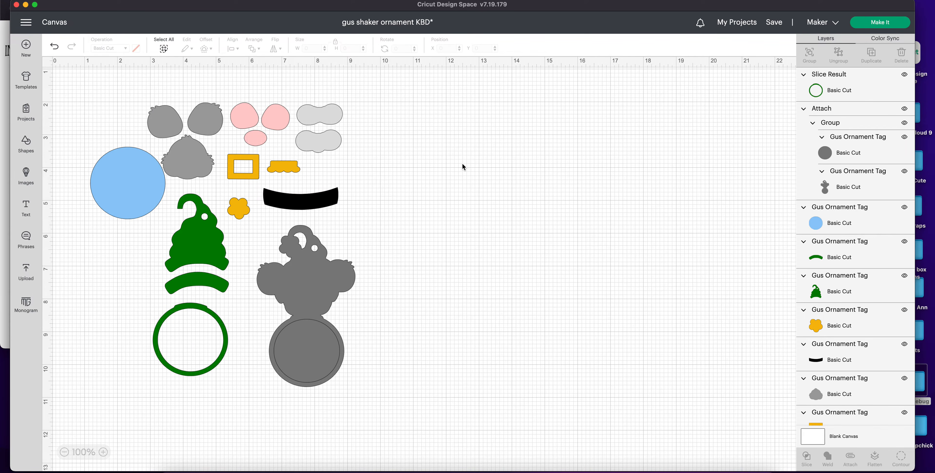
- Shift the blue circle slightly down to X 1.014, Y 4.074 and group all the ornament pieces together
drag(154, 188, 148, 210)
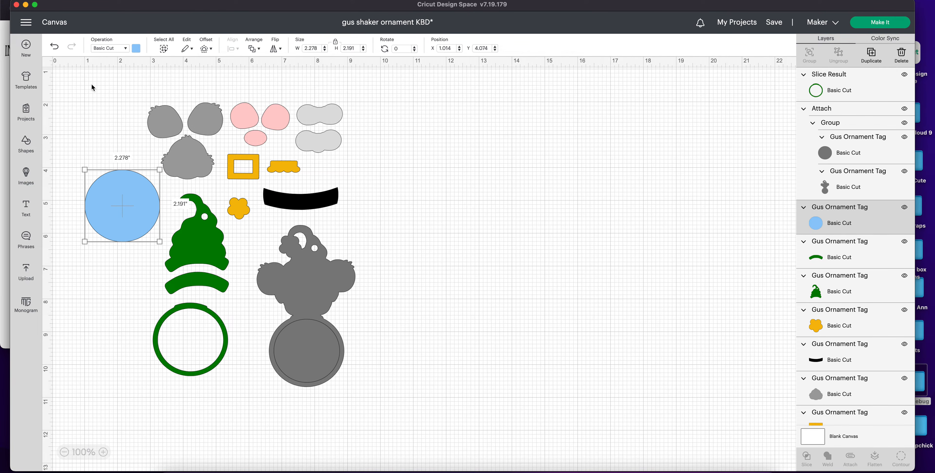
drag(64, 89, 432, 453)
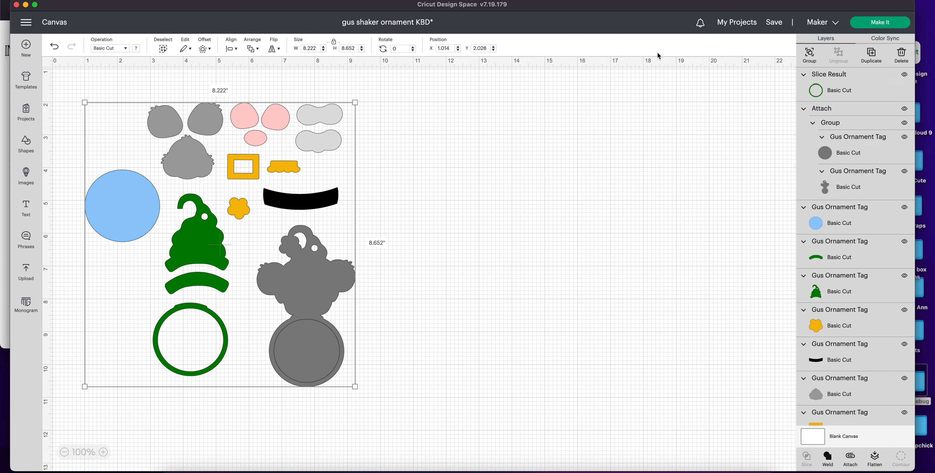
click(809, 55)
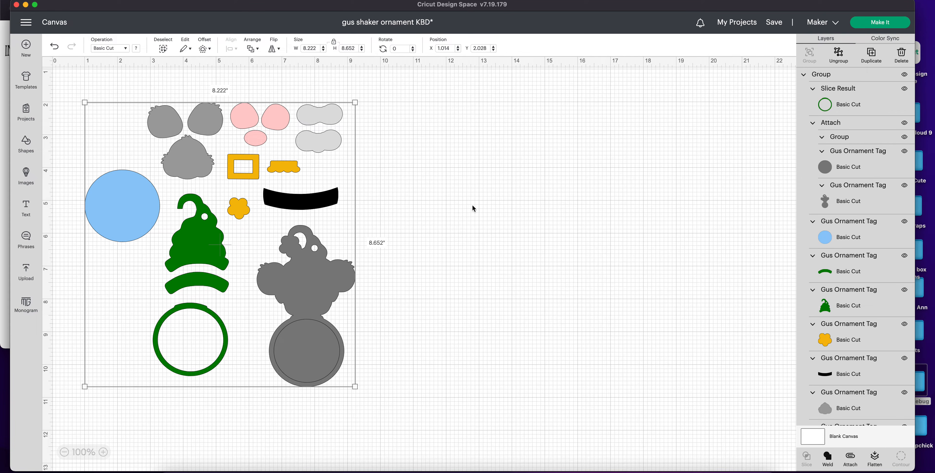
- Duplicate the ornament group, flip the copy horizontally and place it beside the original at X 10.361, Y 2.028
click(871, 56)
drag(336, 276, 628, 253)
click(276, 49)
click(300, 63)
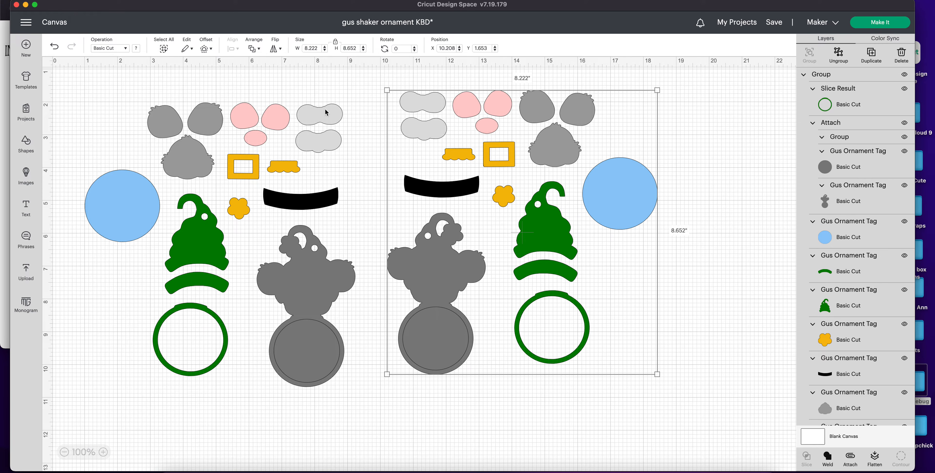
drag(428, 271, 435, 282)
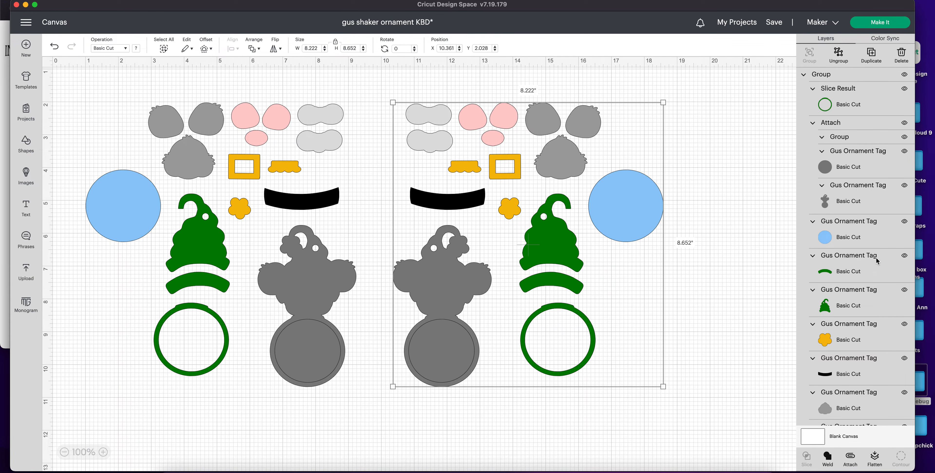
- Recolor the hat brim, hat and ring of the mirrored copy dark red
click(874, 266)
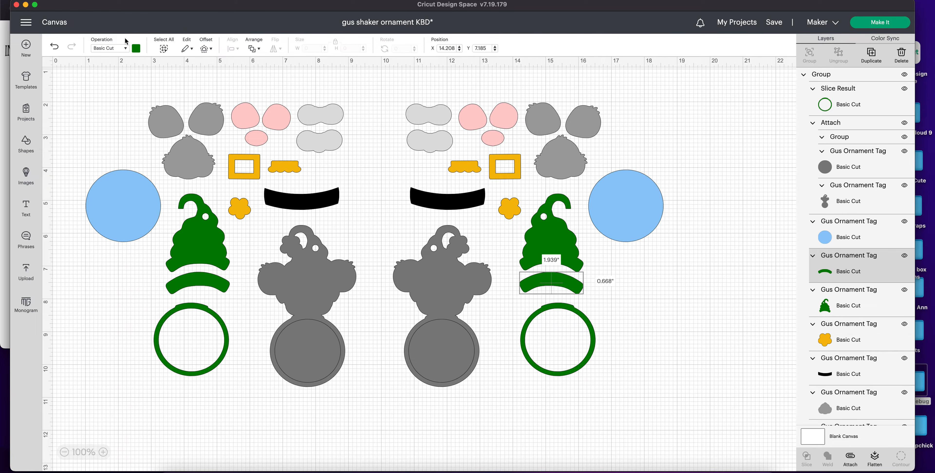
click(136, 48)
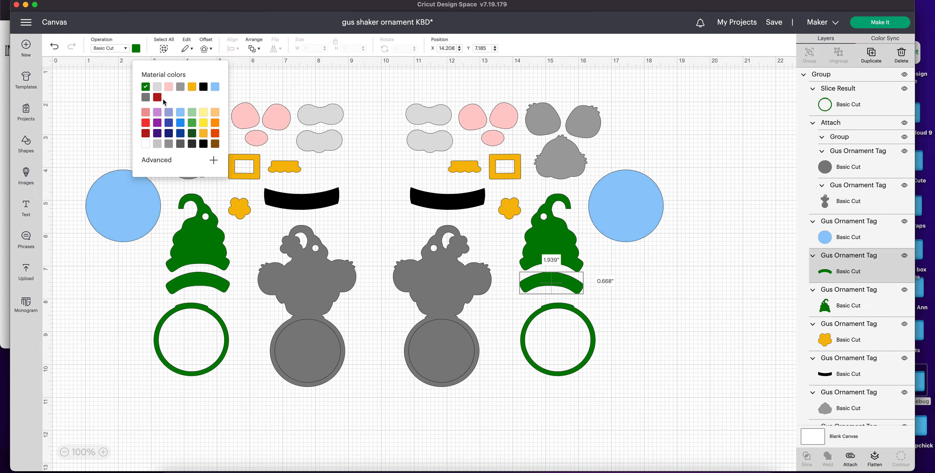
click(158, 98)
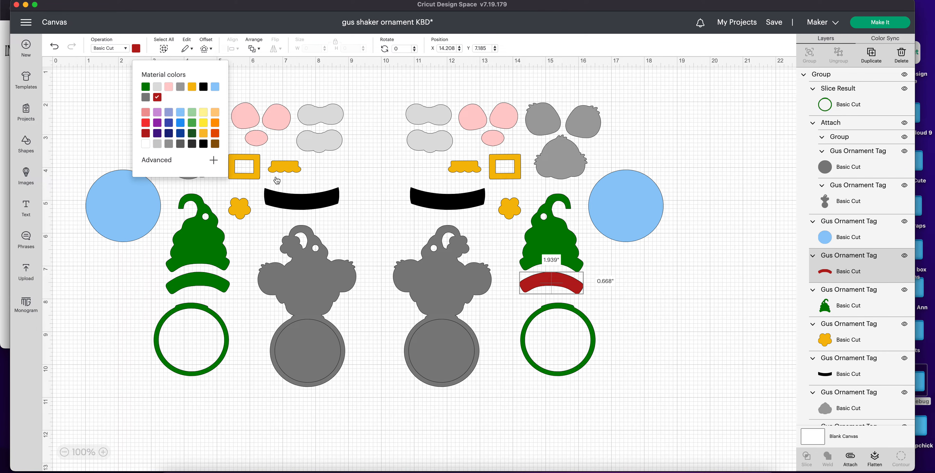
click(836, 301)
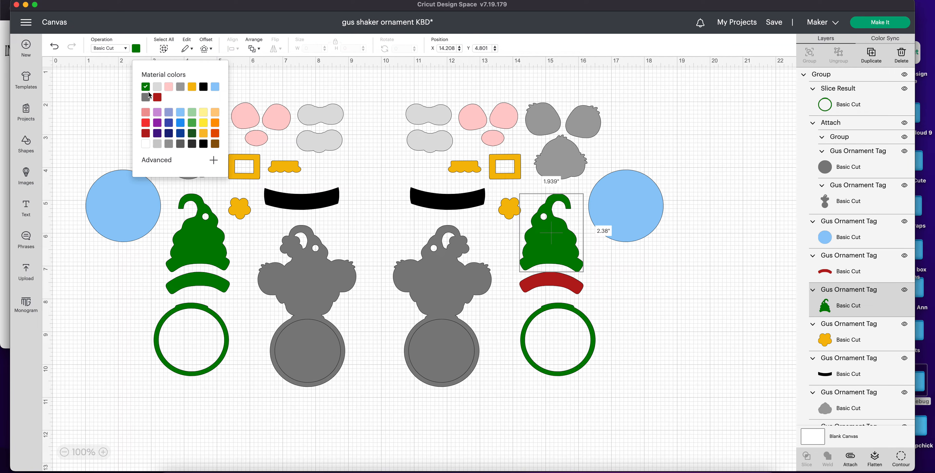
click(157, 98)
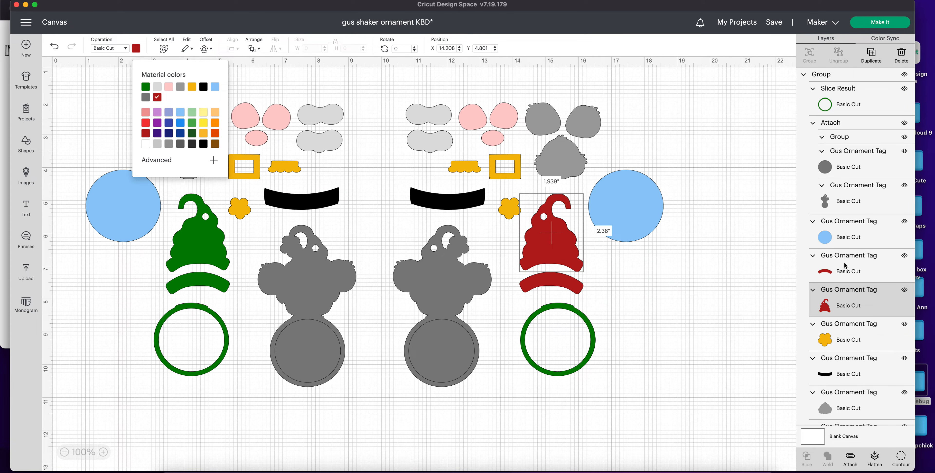
click(842, 110)
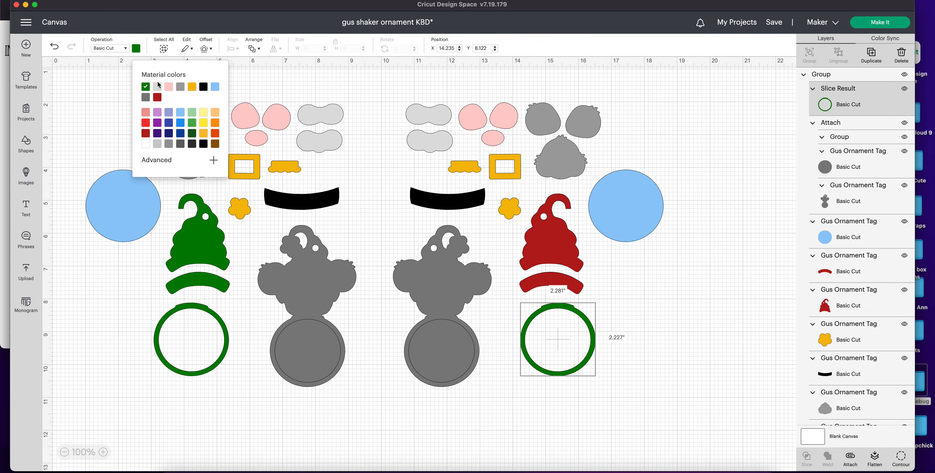
click(157, 98)
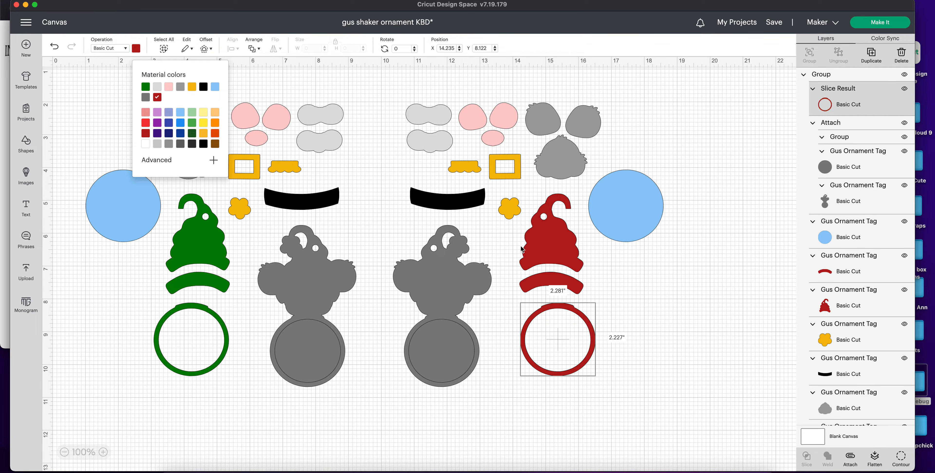
click(651, 295)
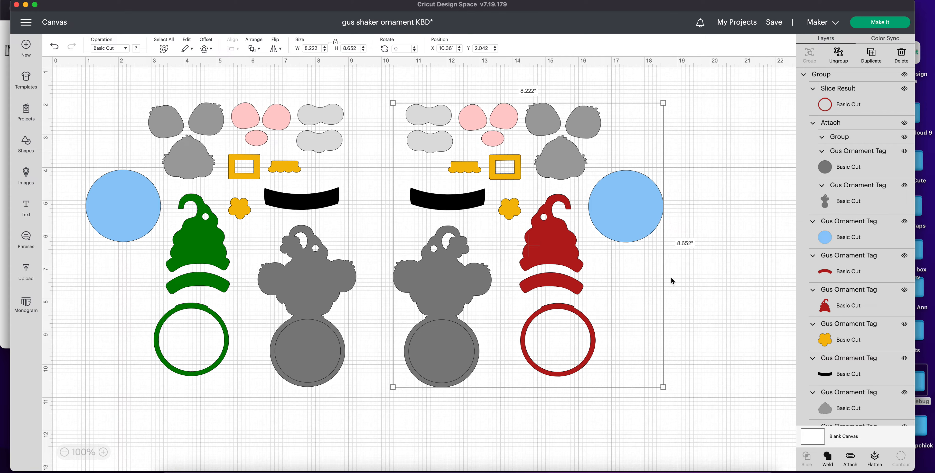
- Hide the mirrored red set at X 10.097, Y 2.194 and shift the green set to X 2.347, Y 2.139
drag(563, 230, 555, 234)
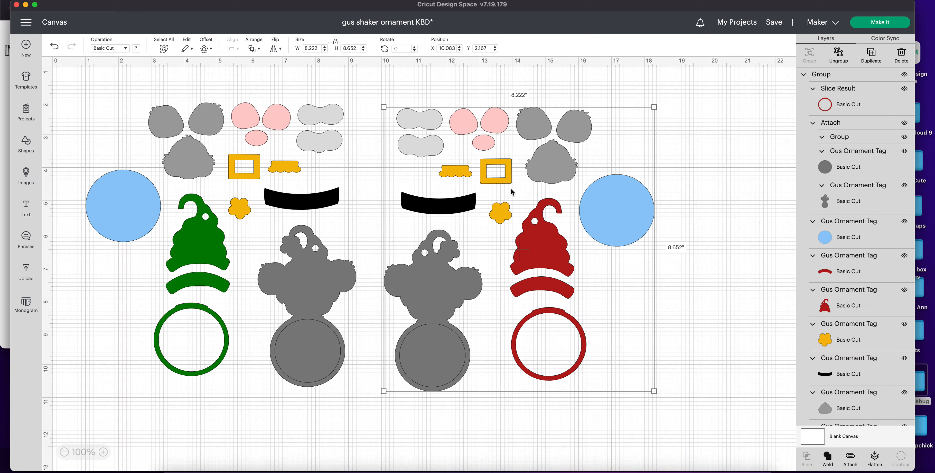
drag(634, 215, 637, 216)
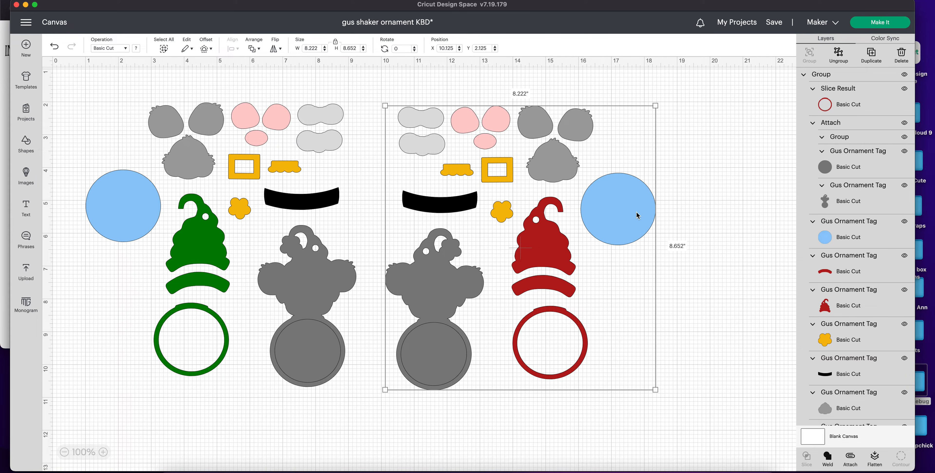
drag(634, 214, 633, 217)
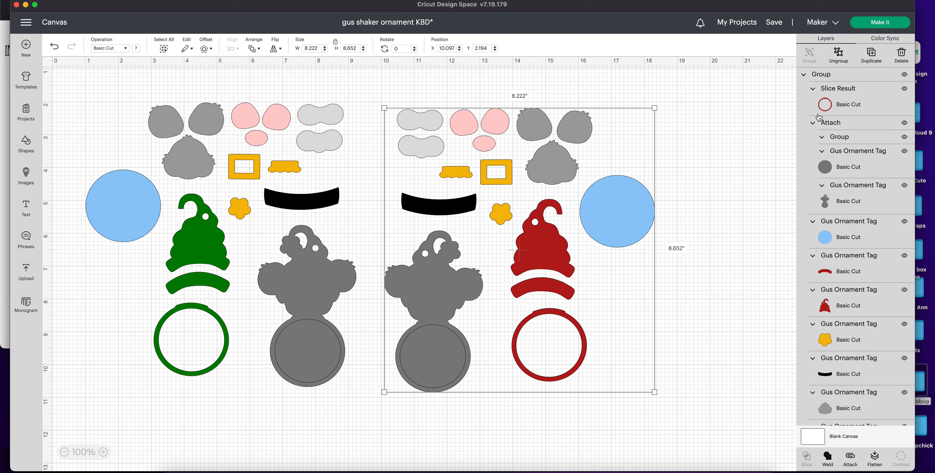
click(904, 75)
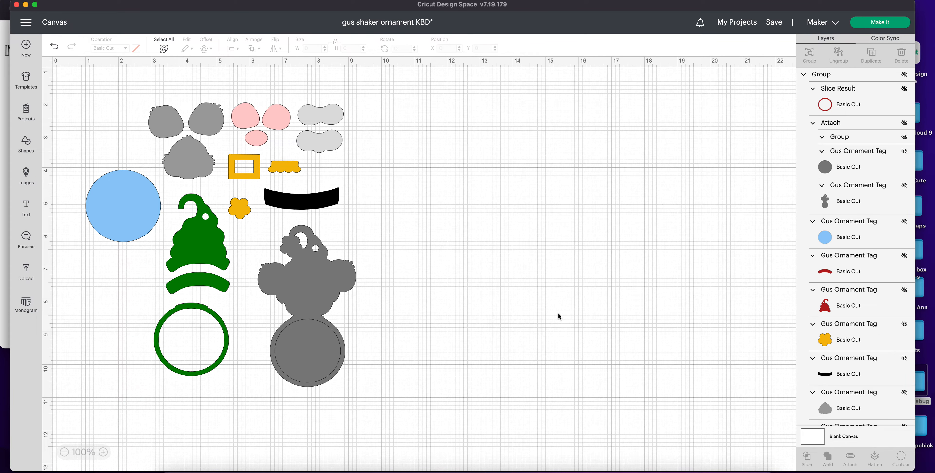
key(super+z)
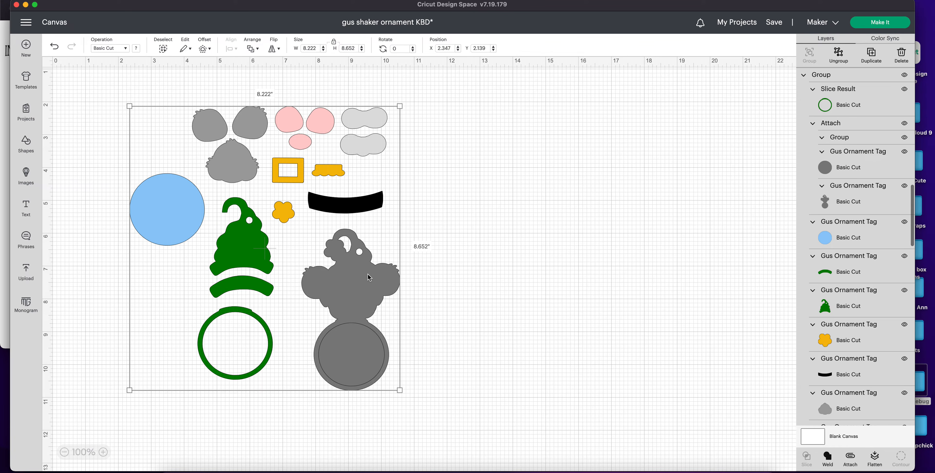
click(864, 210)
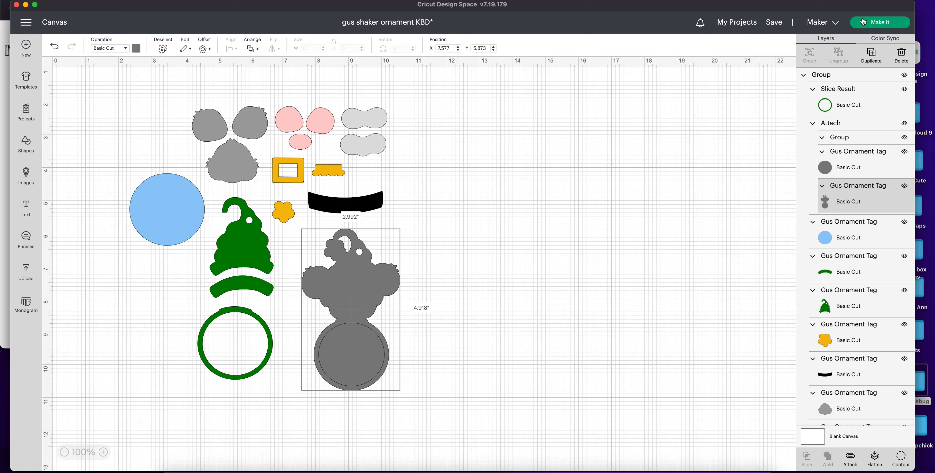
click(872, 55)
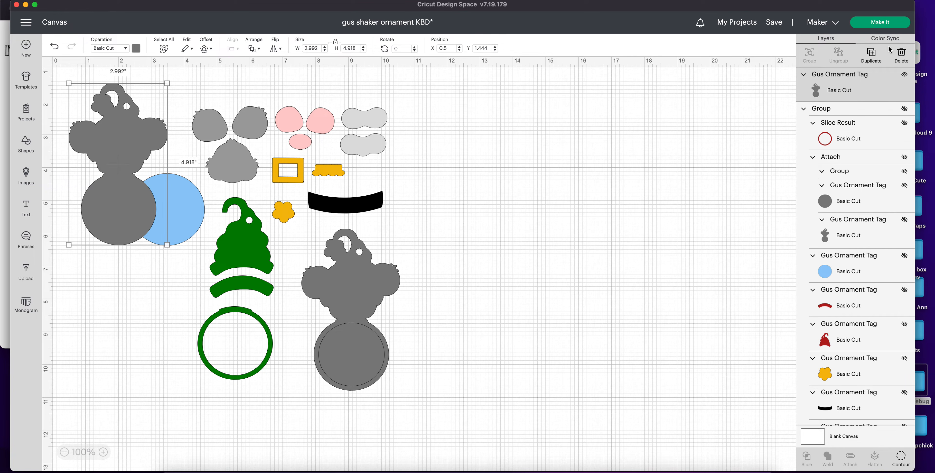
click(901, 55)
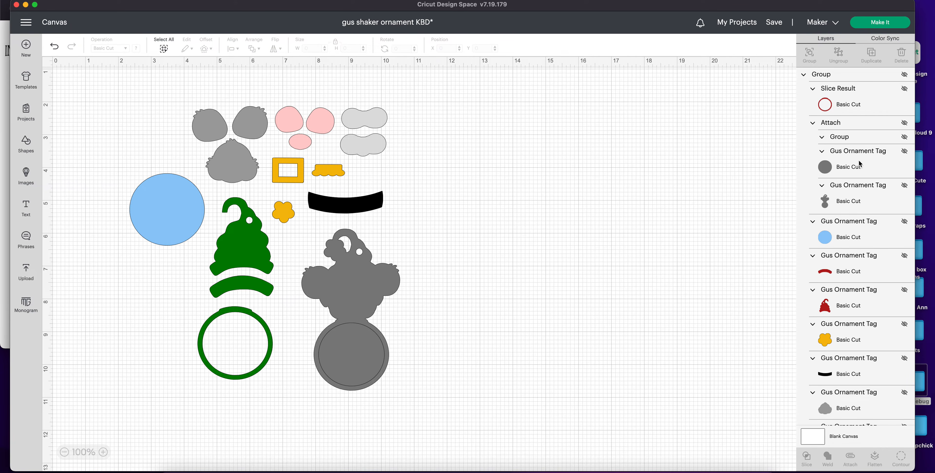
click(853, 129)
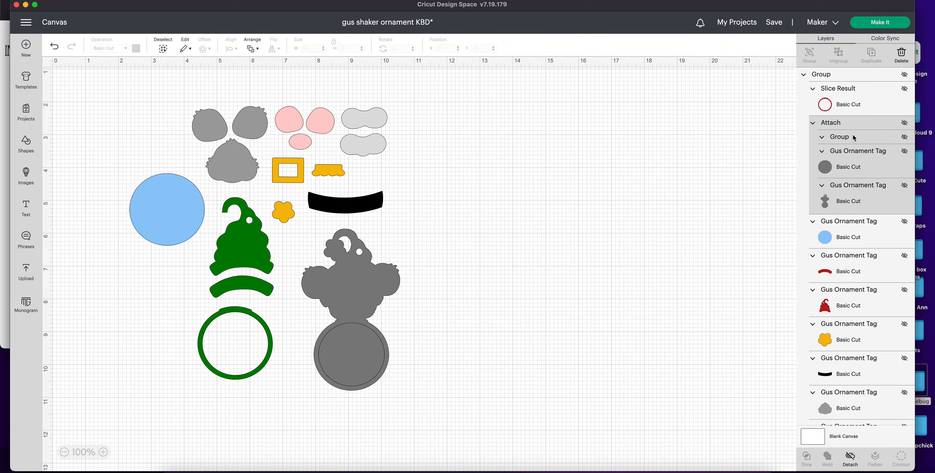
- Copy the attached grey base out of the ungrouped green set to X 14.861, Y 3.375, and regroup the original pieces
click(375, 314)
drag(376, 314, 377, 321)
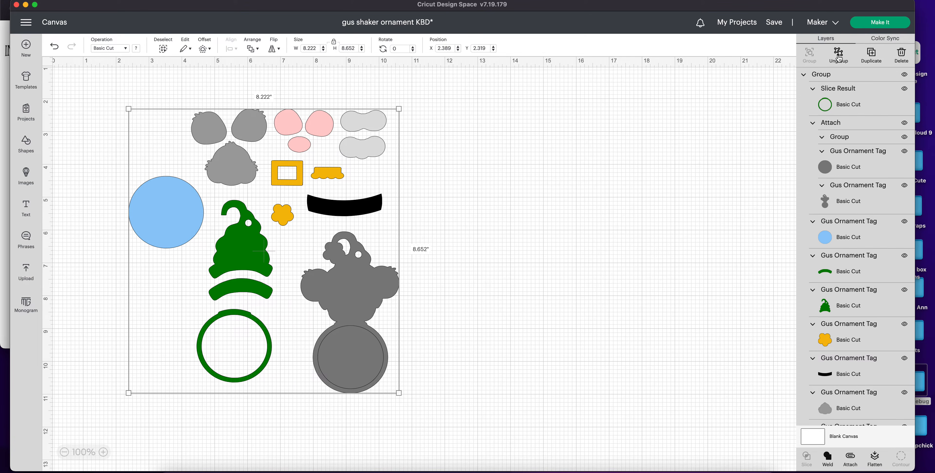
click(839, 58)
click(386, 290)
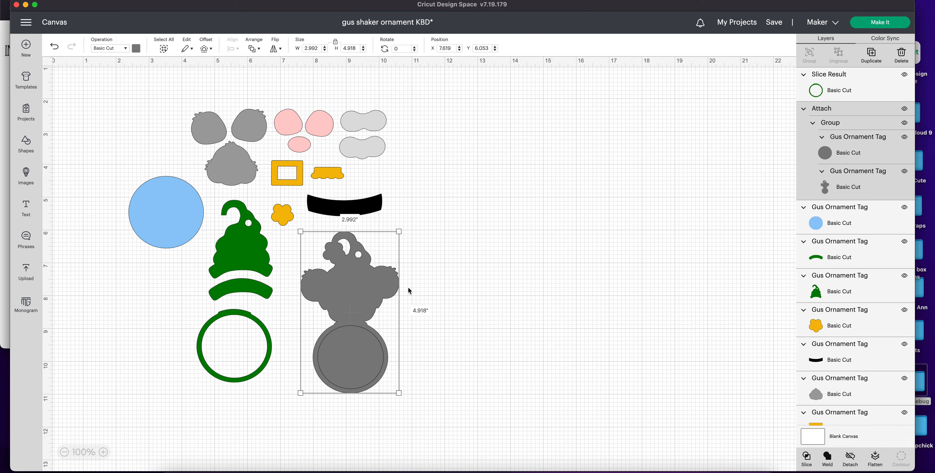
click(870, 54)
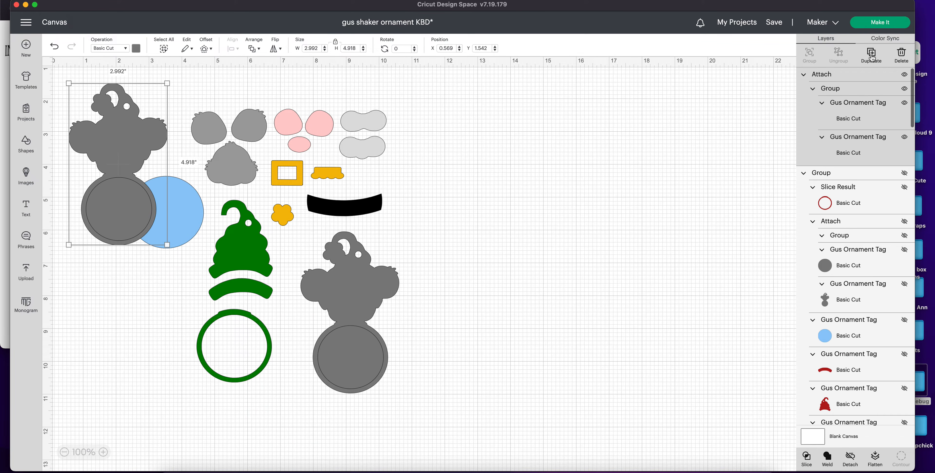
drag(137, 130, 606, 189)
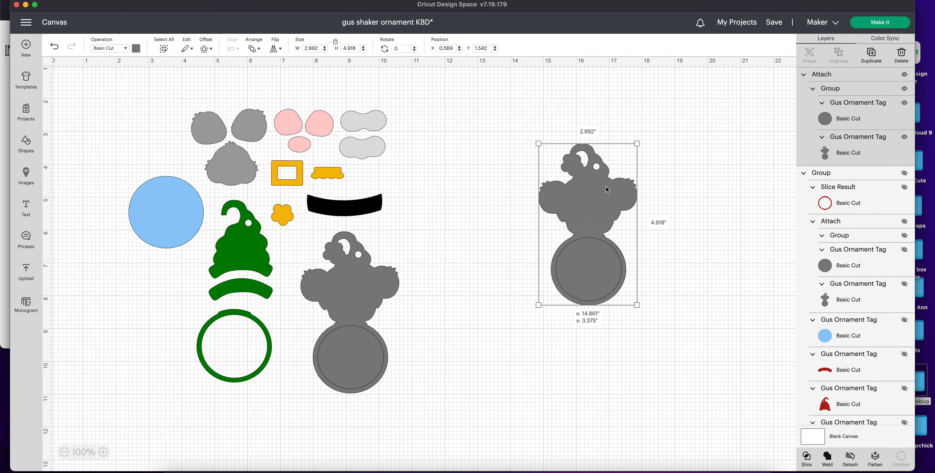
drag(101, 98, 403, 408)
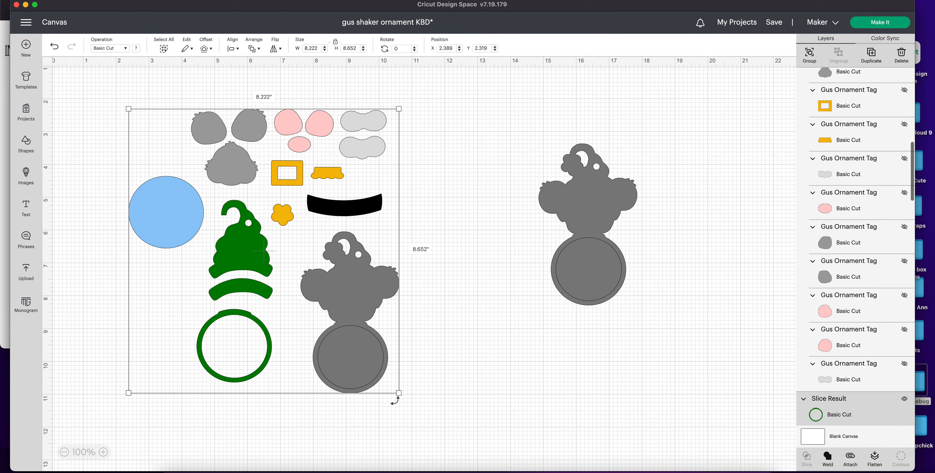
click(810, 54)
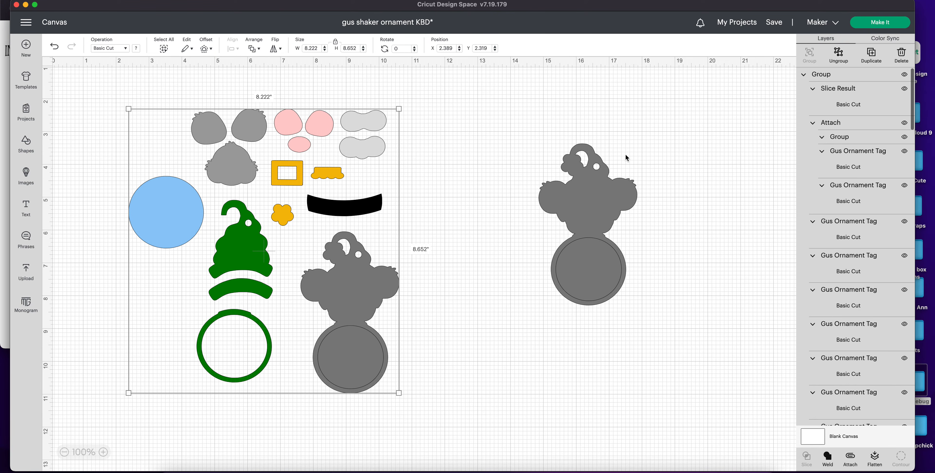
- Duplicate the loose grey base five times and gather the copies around it, clear of the green set
click(623, 159)
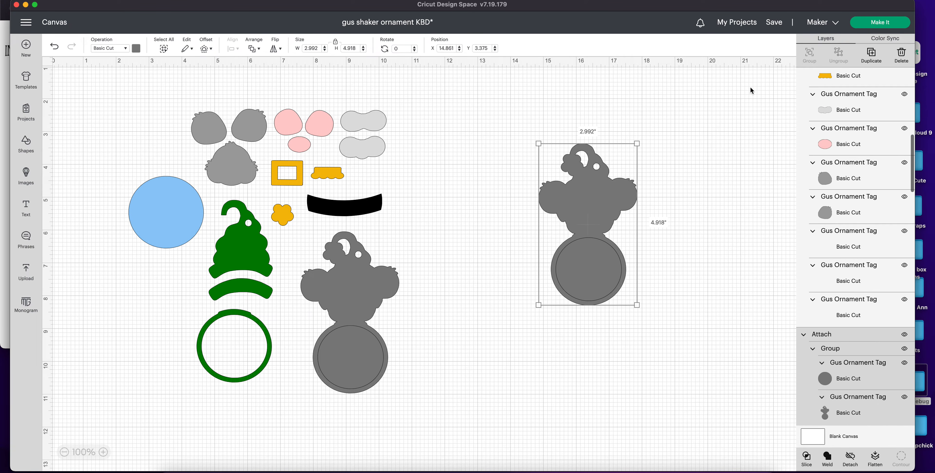
click(871, 54)
click(871, 54)
click(871, 56)
click(871, 54)
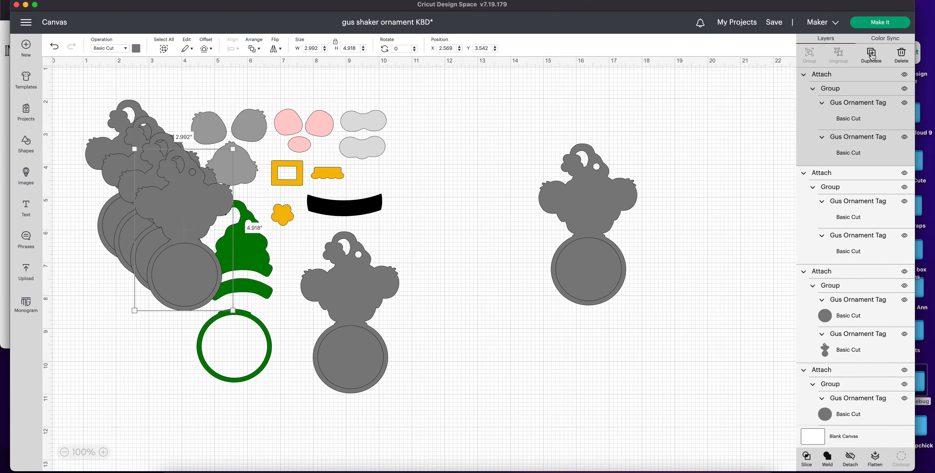
click(871, 55)
drag(203, 225, 627, 187)
drag(132, 191, 498, 175)
drag(122, 158, 520, 200)
drag(149, 152, 459, 202)
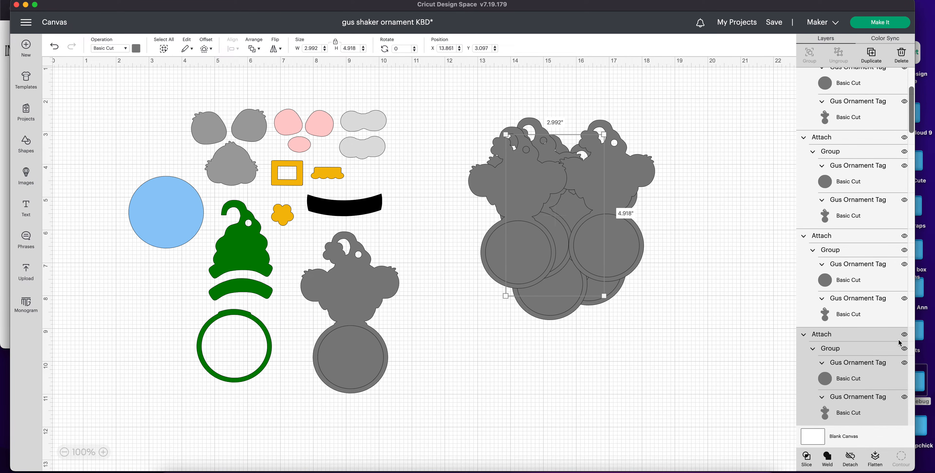
- Hide the whole green ornament set
scroll(838, 254, down, 3)
scroll(836, 253, down, 5)
click(259, 254)
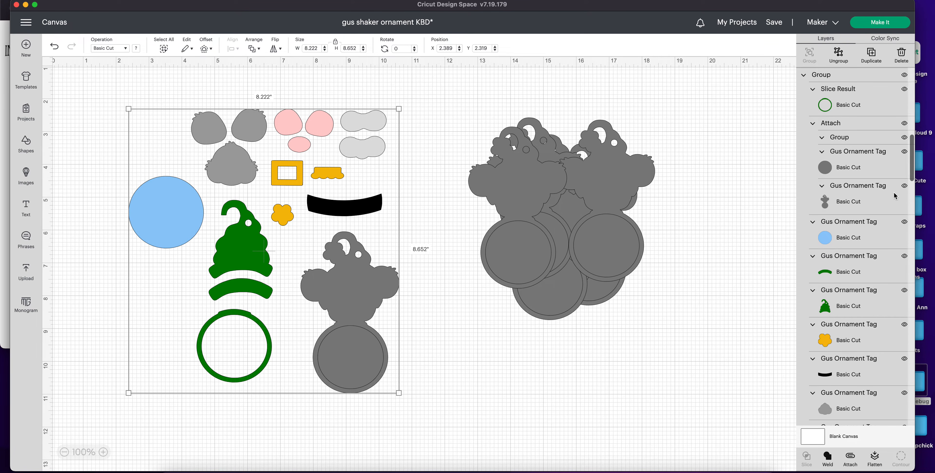
click(903, 75)
- Spread the six grey bases apart into two rows of three without overlaps
drag(553, 210, 342, 185)
drag(518, 175, 221, 176)
click(547, 216)
drag(548, 216, 236, 350)
drag(554, 205, 337, 367)
drag(587, 223, 449, 379)
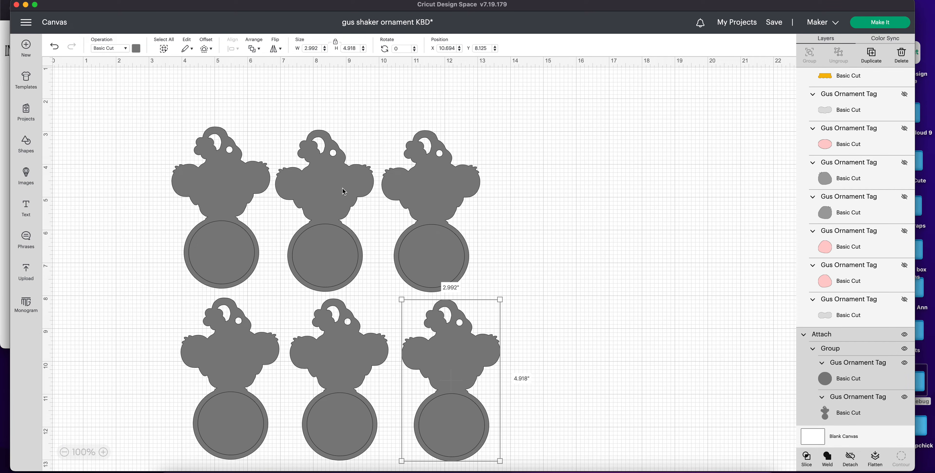
click(165, 189)
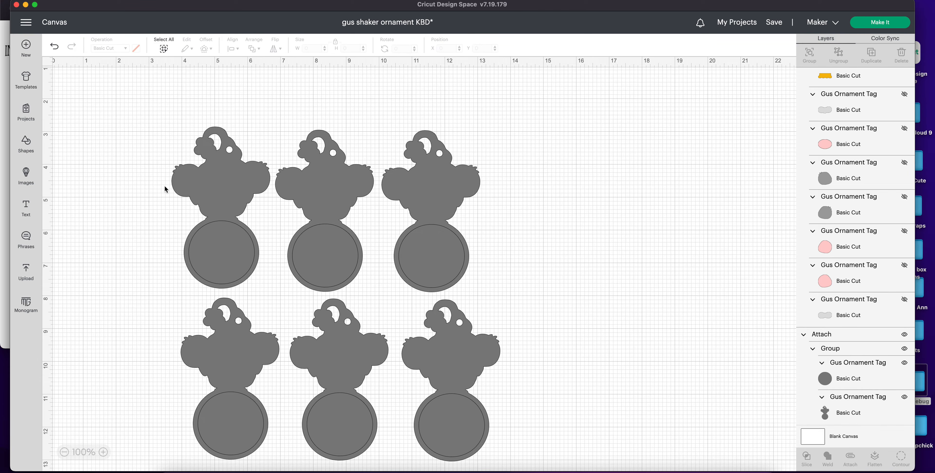
- Preview how the six grey bases fit on the 12 in x 12 in mat and return to the canvas
click(886, 27)
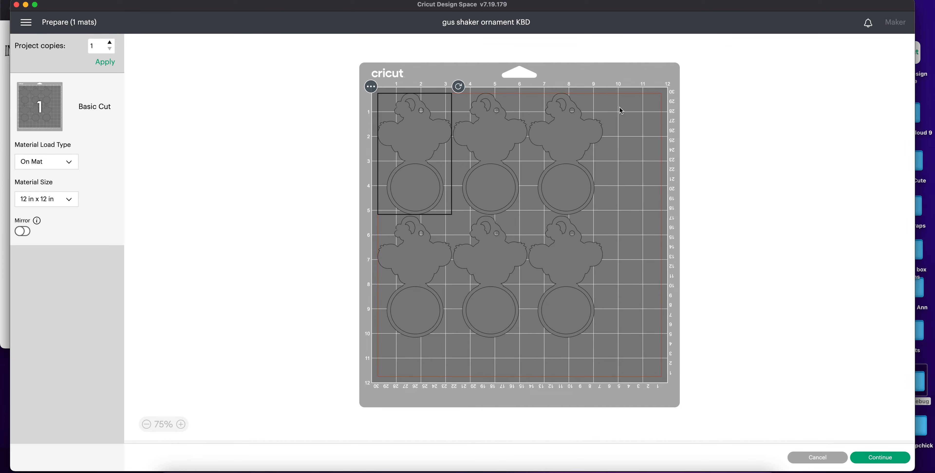
click(29, 23)
click(36, 83)
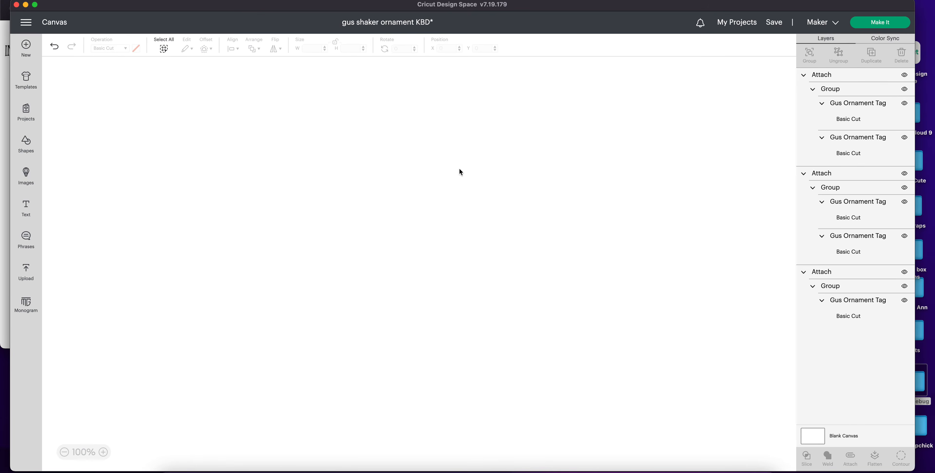
- Group all six grey bases together and hide the group
drag(189, 233, 629, 470)
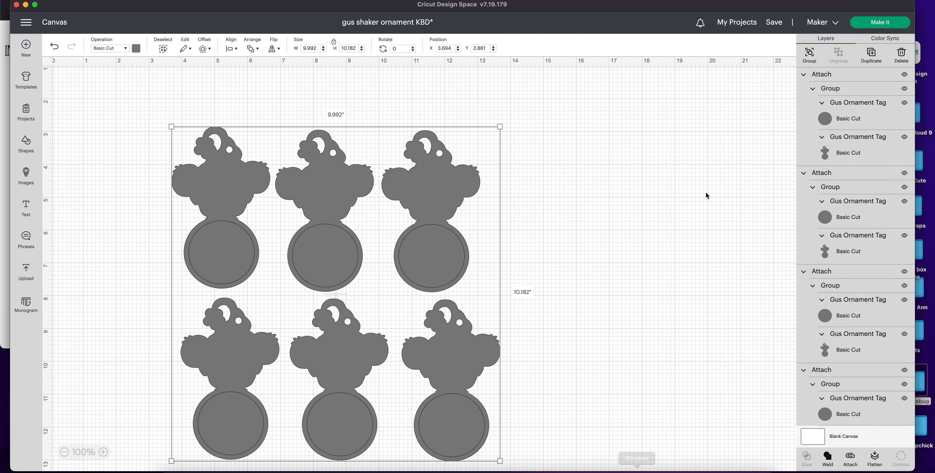
click(806, 56)
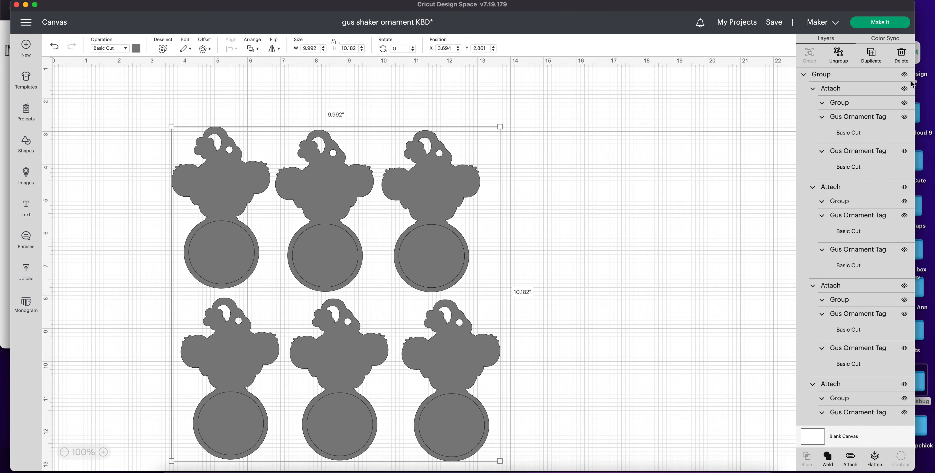
click(904, 75)
- Make the hidden green ornament set visible on the canvas
scroll(855, 190, down, 10)
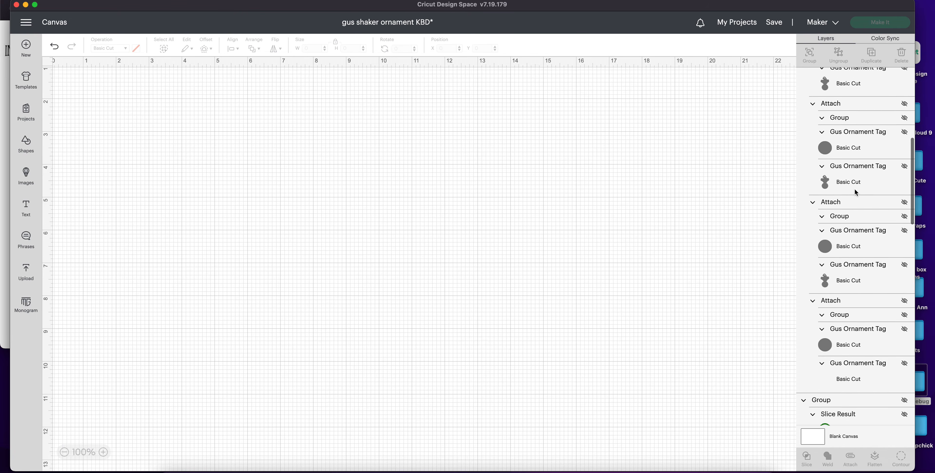
click(855, 195)
scroll(864, 159, up, 10)
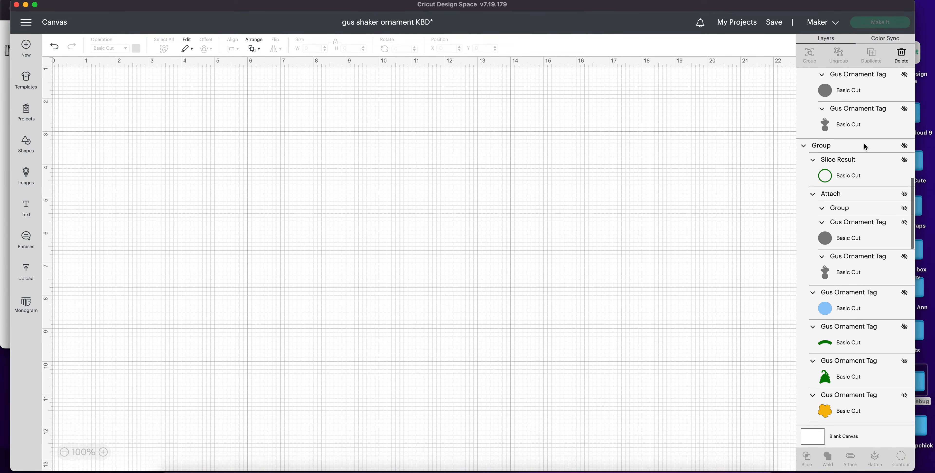
click(904, 146)
- Preview the cut mats for the green set, examine the grey base on mat 3, and return to the canvas
click(871, 23)
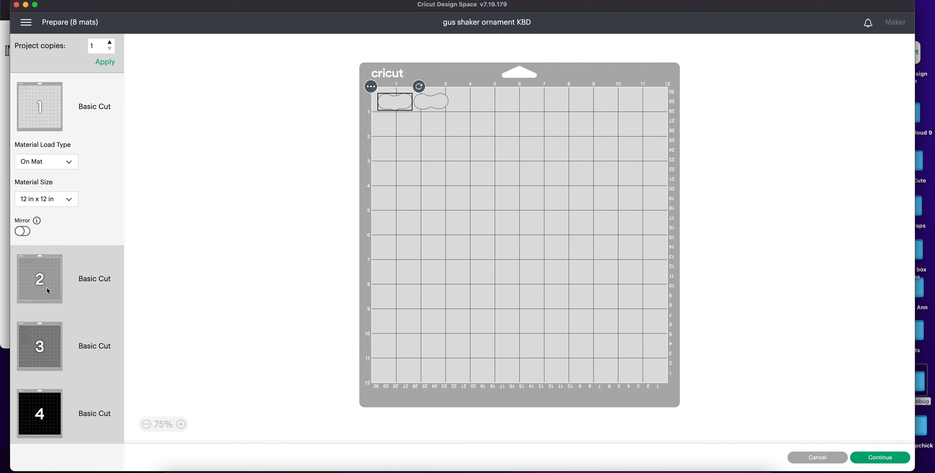
scroll(47, 287, down, 2)
click(61, 254)
click(55, 291)
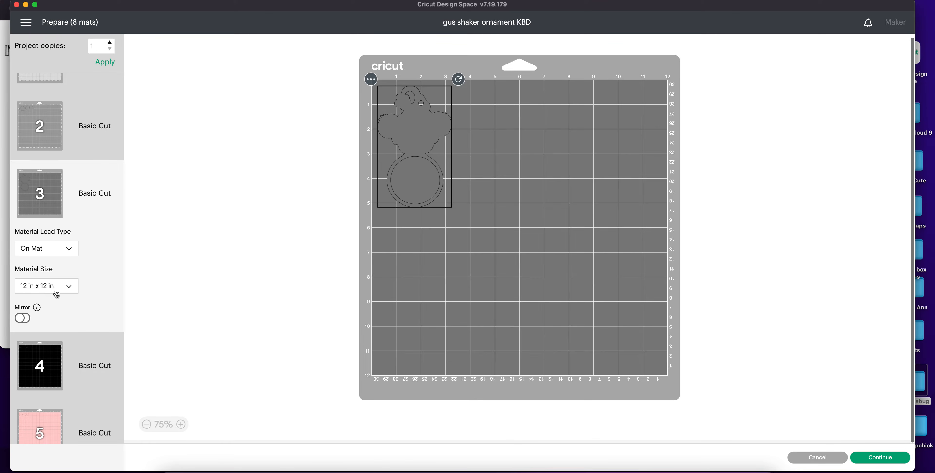
drag(418, 127, 340, 140)
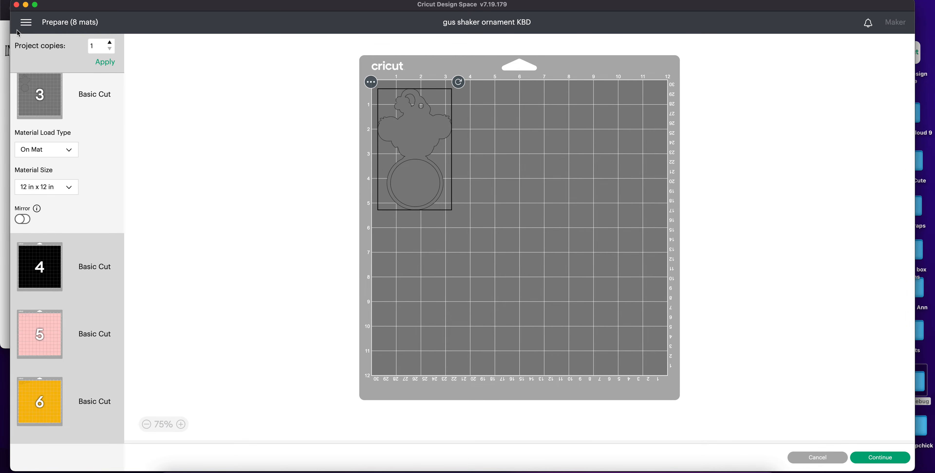
click(26, 22)
click(31, 80)
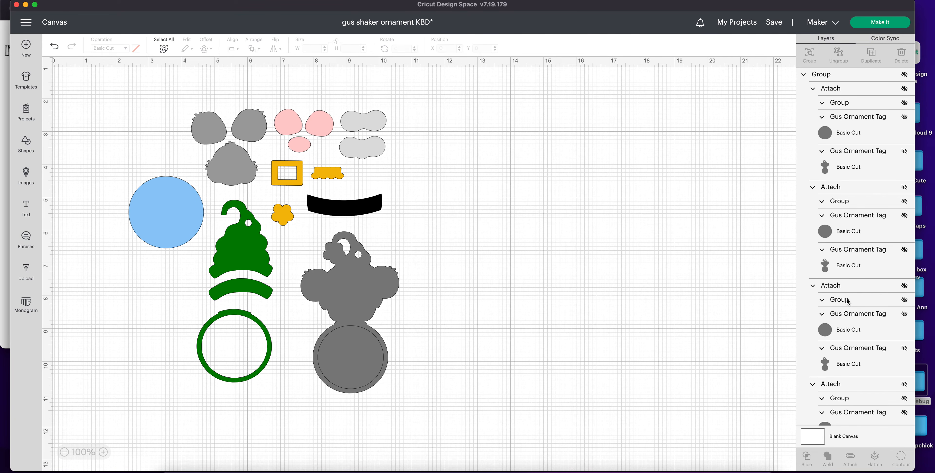
- Make the mirrored red set visible and move it clear of the green set to X 12.056, Y 2.208
scroll(848, 301, down, 10)
scroll(847, 301, down, 5)
scroll(889, 236, up, 3)
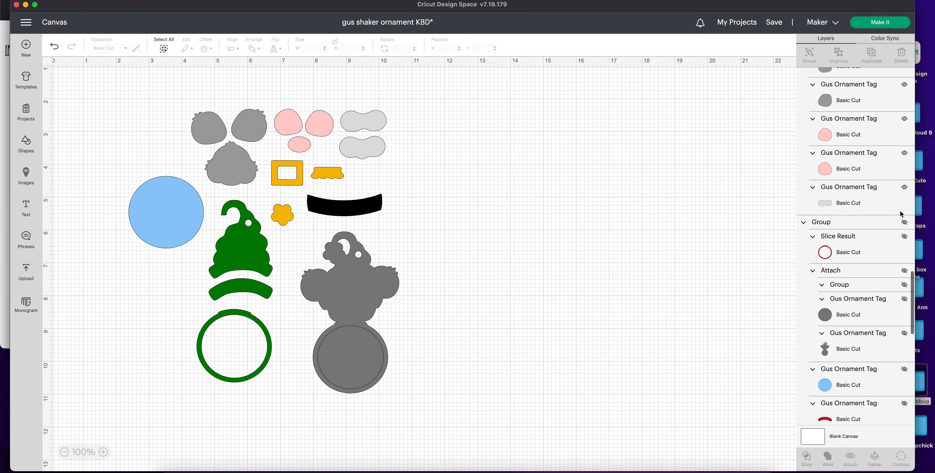
click(904, 222)
click(467, 261)
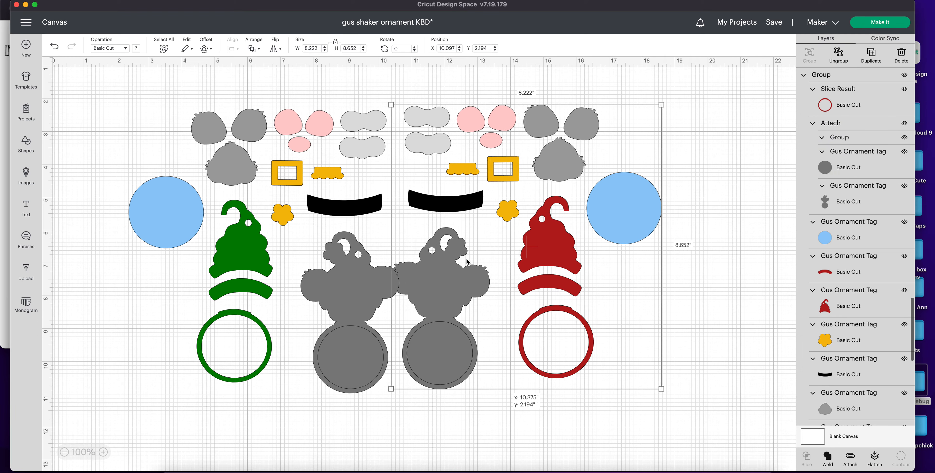
drag(467, 261, 523, 262)
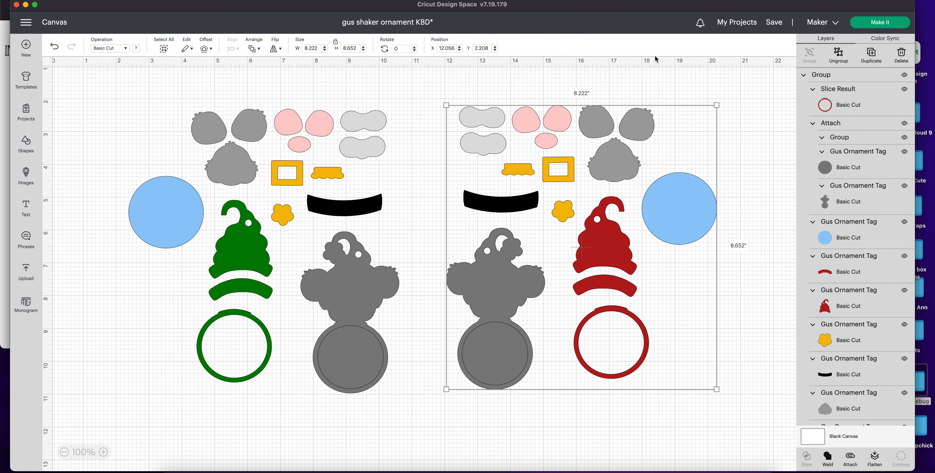
scroll(863, 152, up, 10)
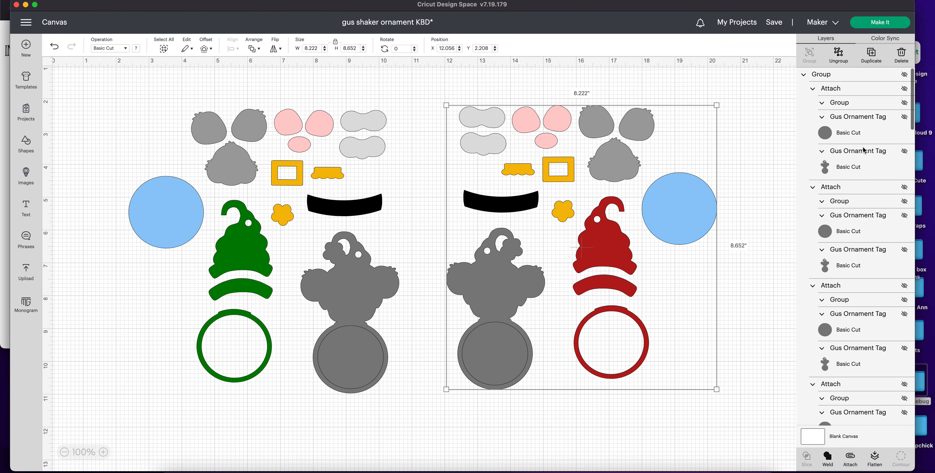
- Make the group of six grey bases visible and move it below both ornament sets to X 5.819, Y 11.139
click(905, 74)
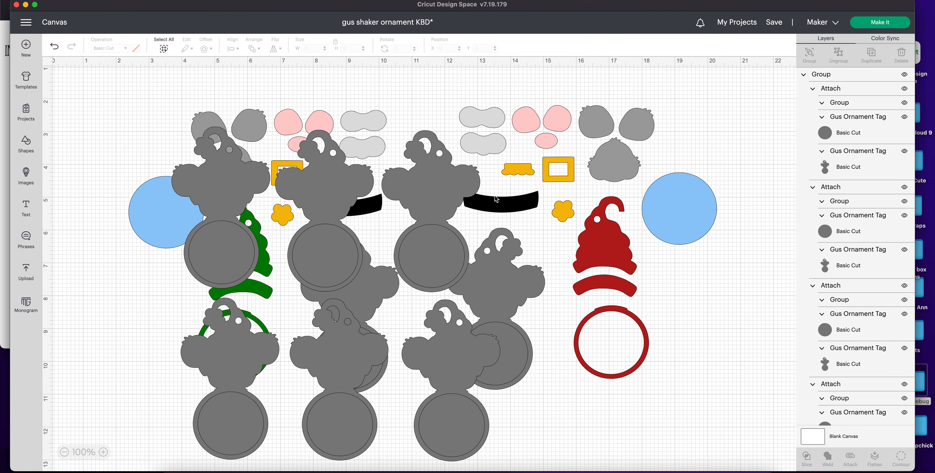
drag(453, 188, 479, 233)
drag(488, 259, 495, 470)
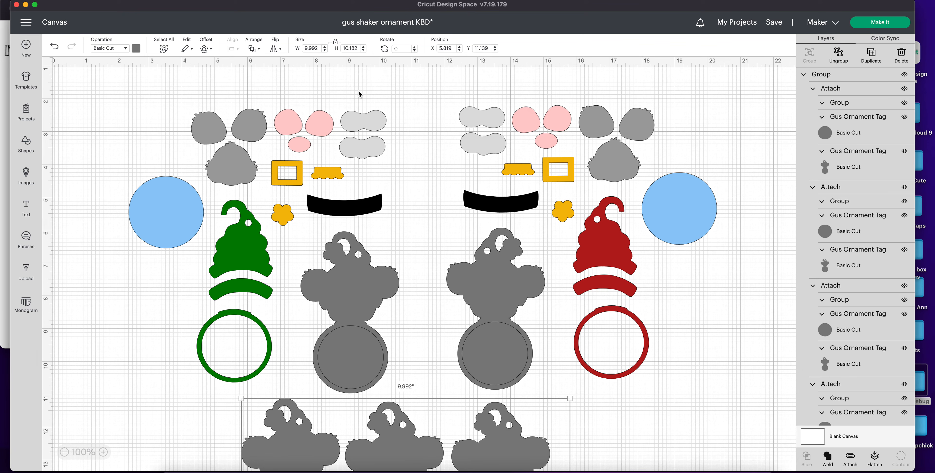
- Select the green set, the red set and the grey base group one after another and review the complete canvas layout
click(166, 214)
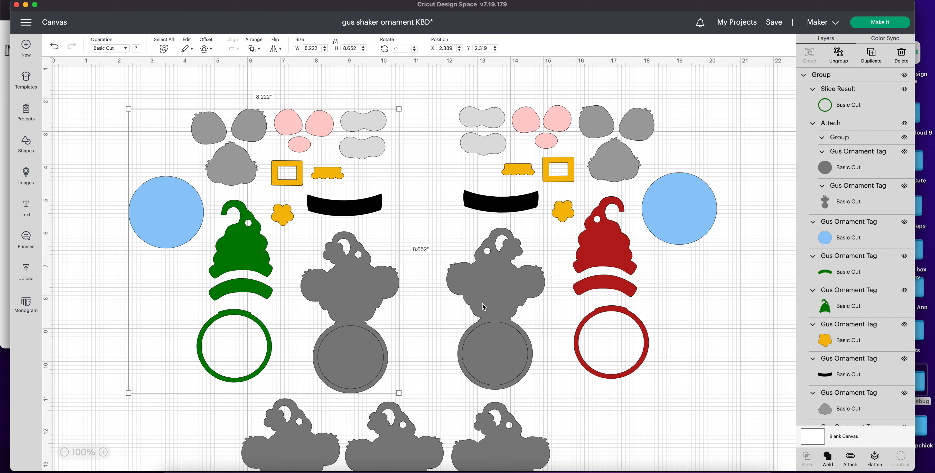
click(548, 374)
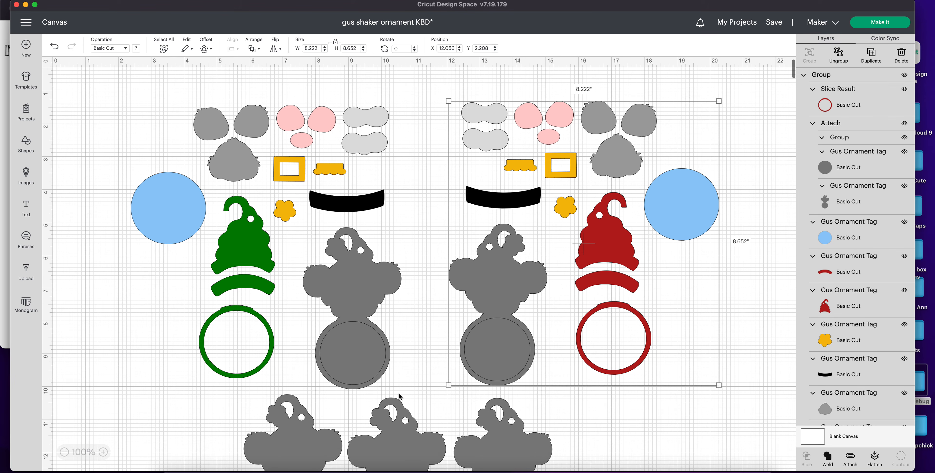
click(388, 464)
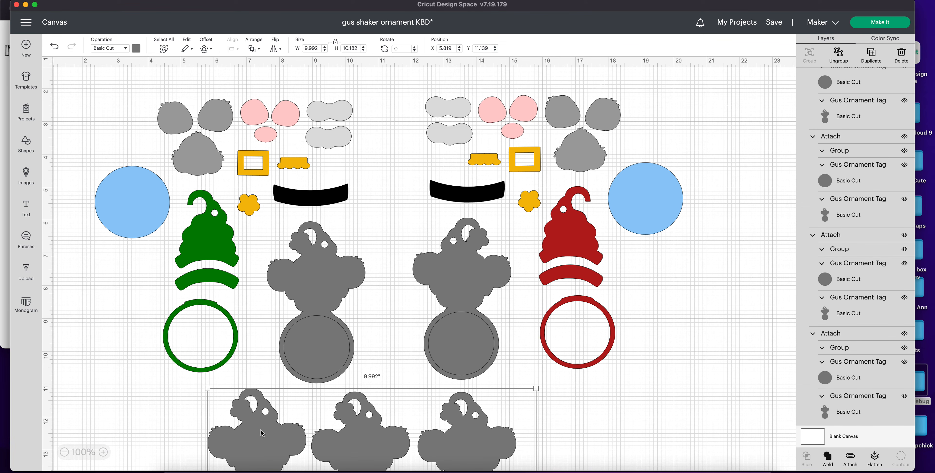
scroll(326, 286, left, 2)
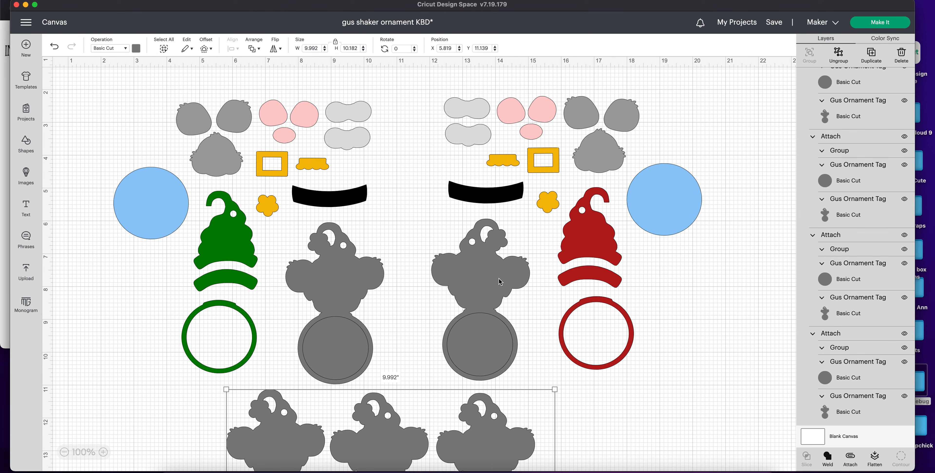
scroll(500, 281, down, 1)
scroll(498, 278, right, 1)
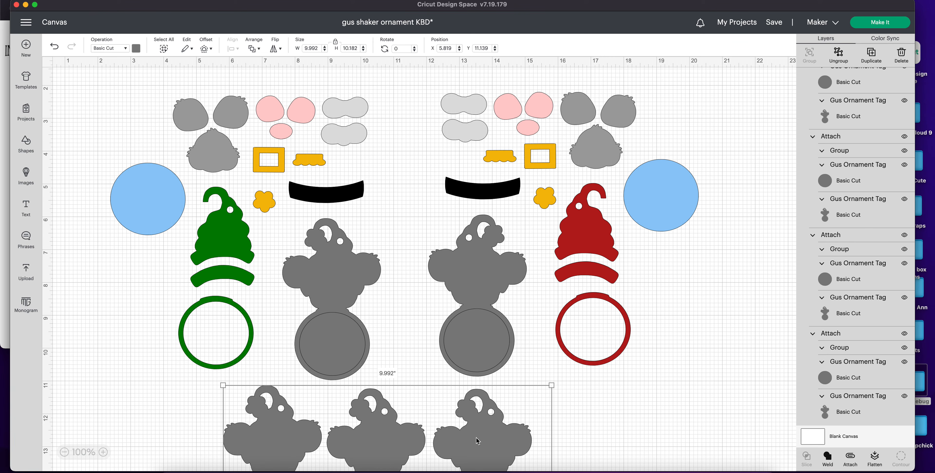
scroll(476, 441, down, 5)
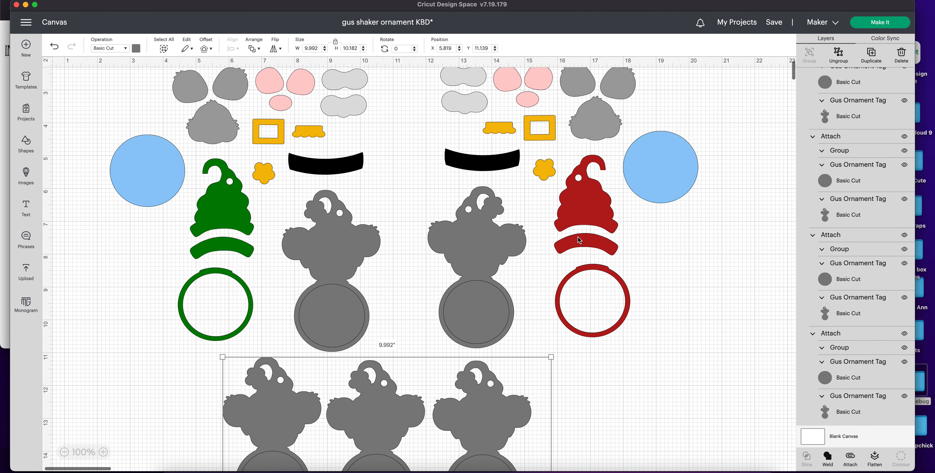
scroll(646, 144, right, 2)
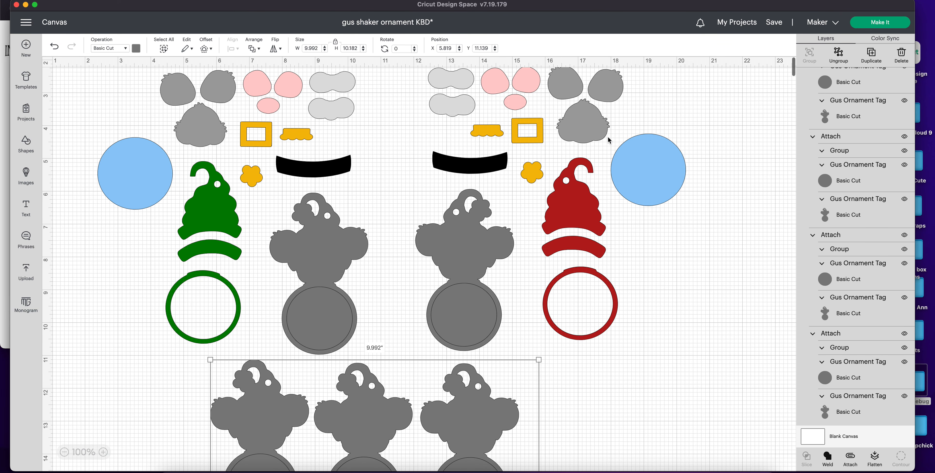
scroll(608, 136, up, 3)
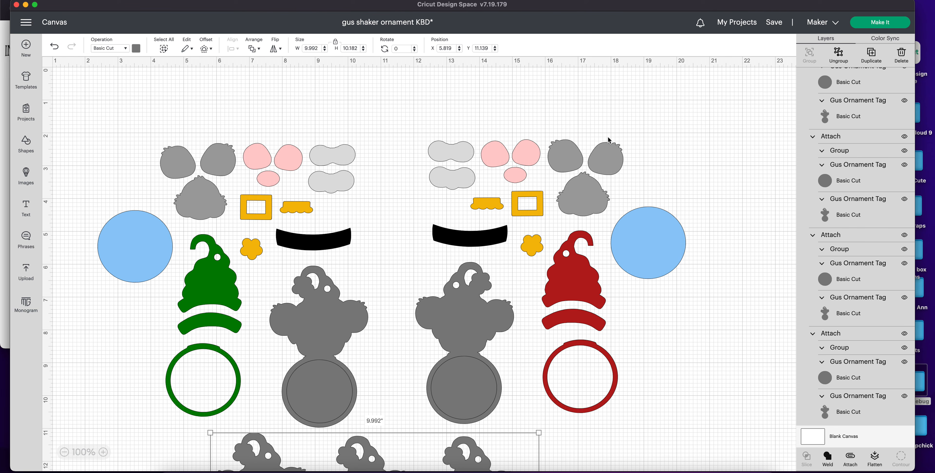
scroll(612, 142, left, 1)
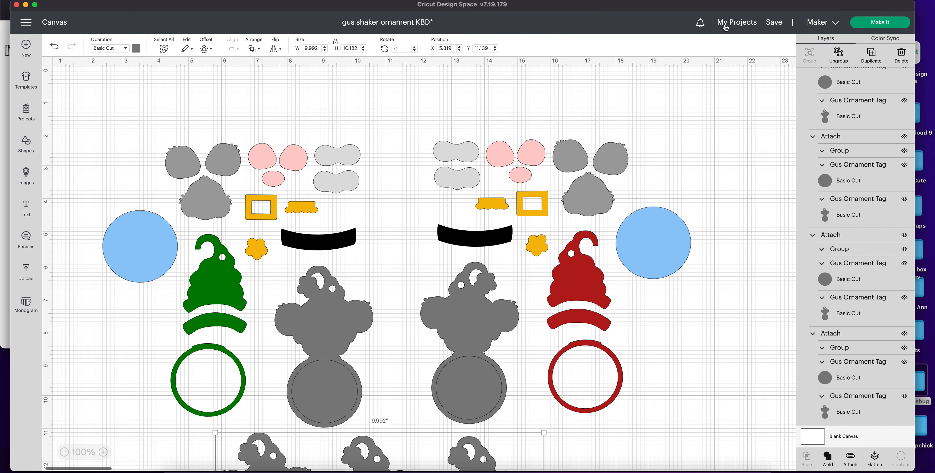